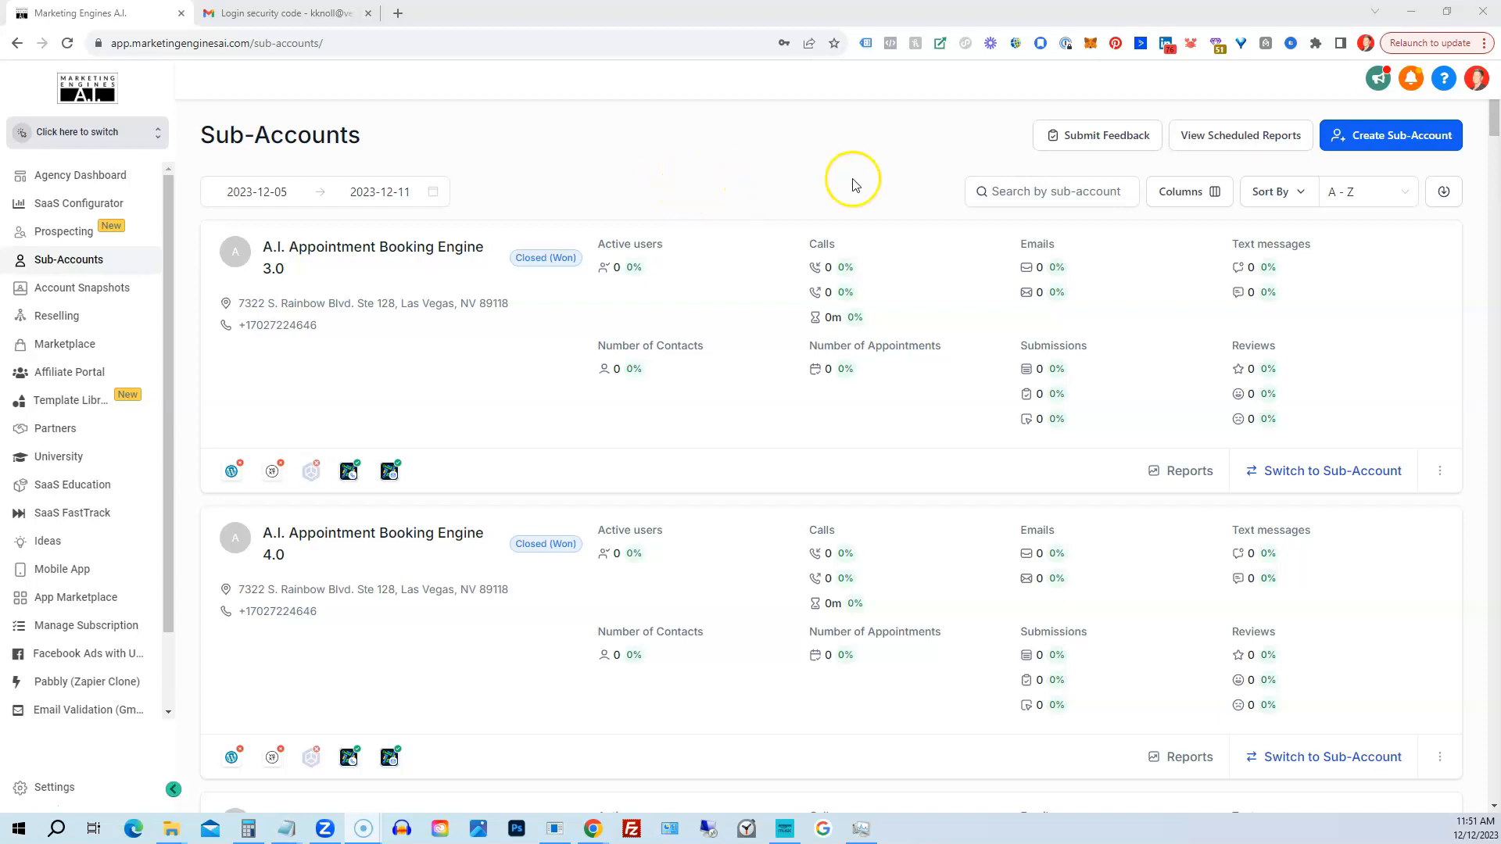
# - Start creating a sub-account and browse the vertical snapshot templates available for a SaaS account
pyautogui.click(1390, 146)
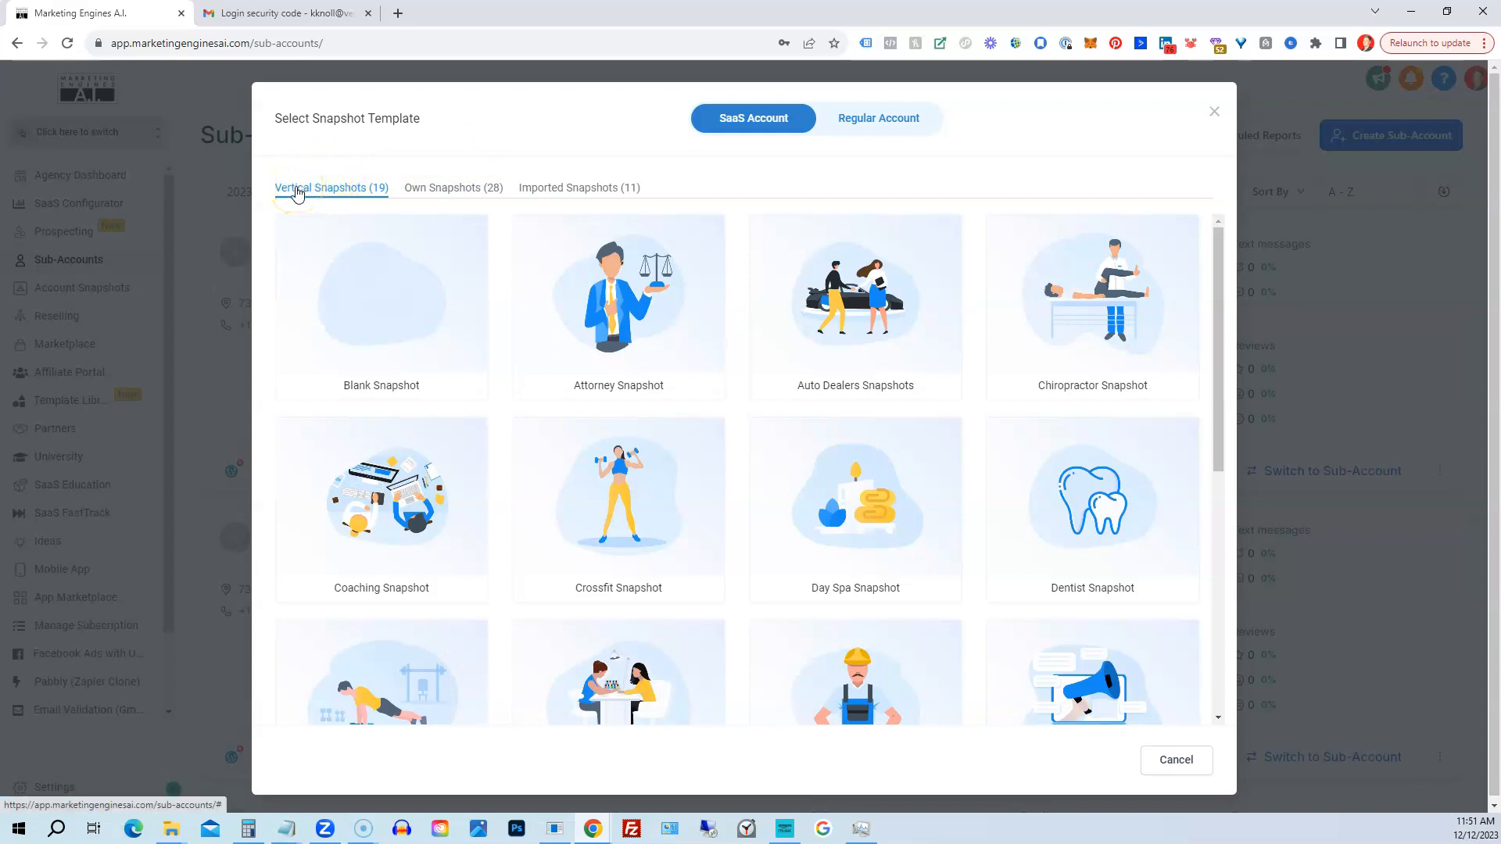
pyautogui.moveTo(358, 286)
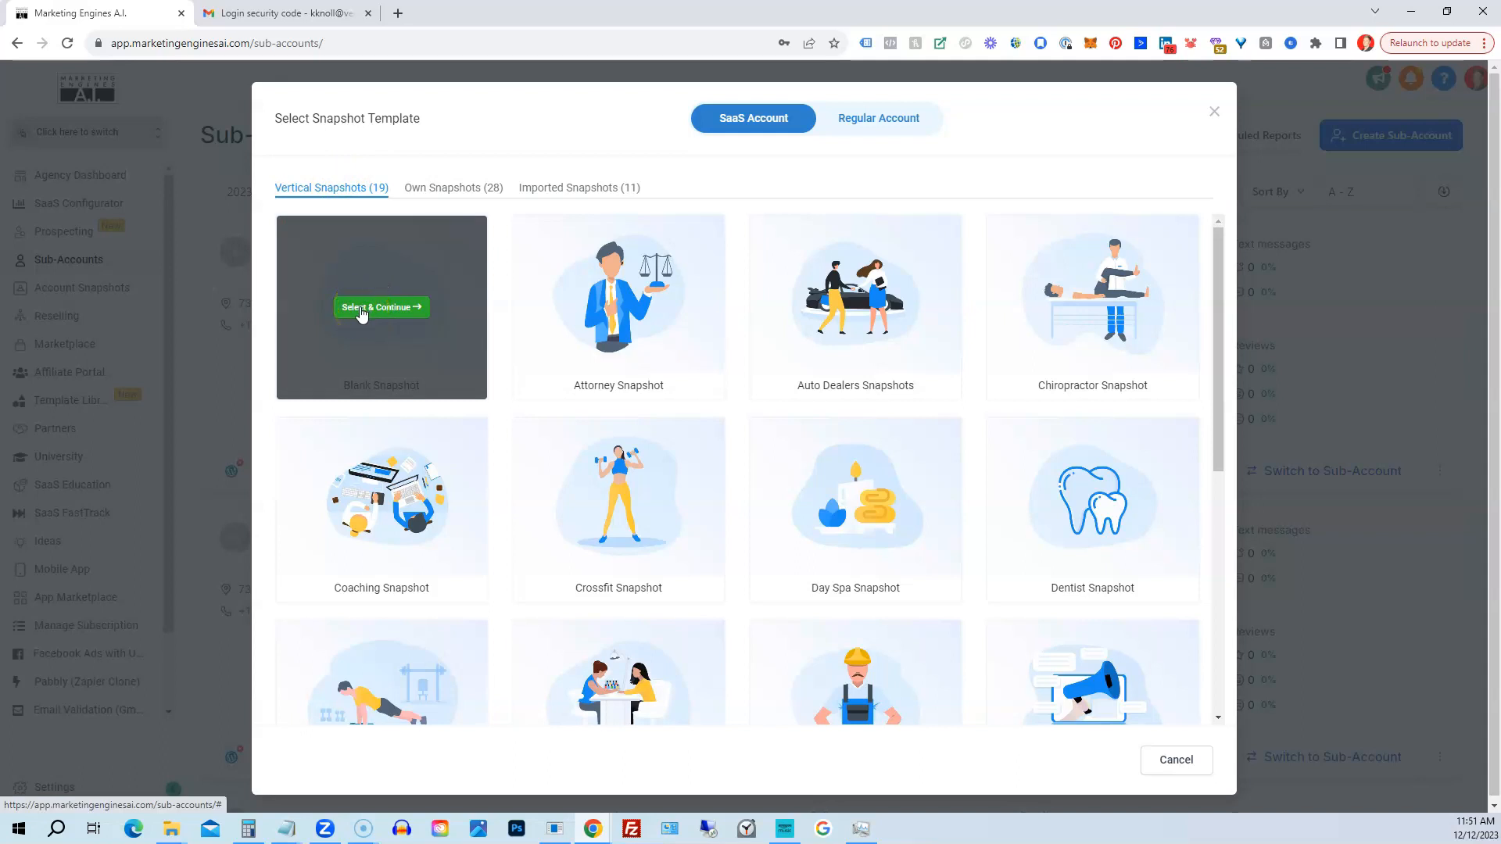
pyautogui.moveTo(636, 297)
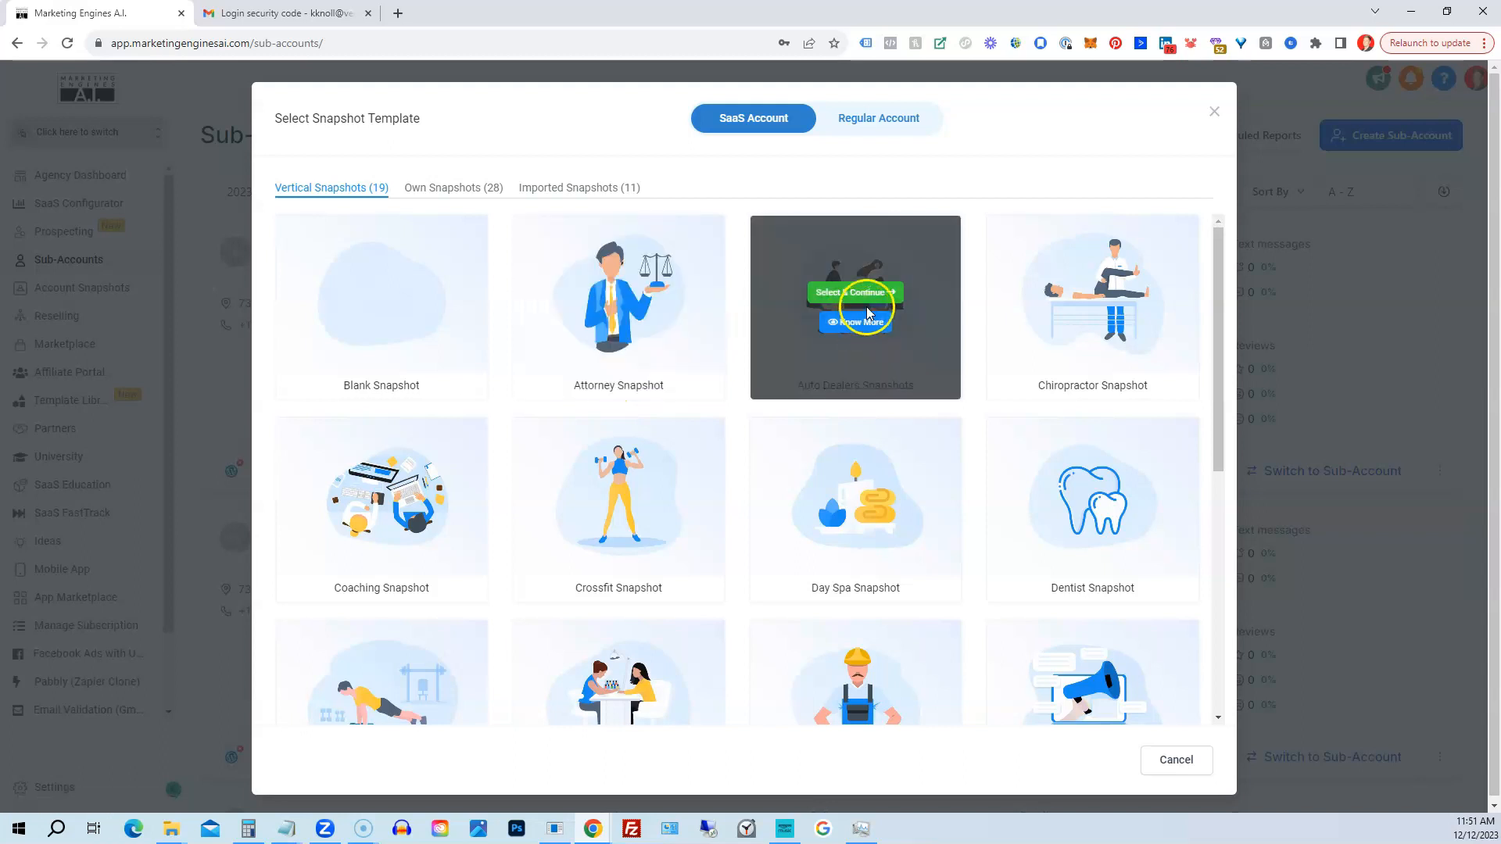
pyautogui.moveTo(1040, 327)
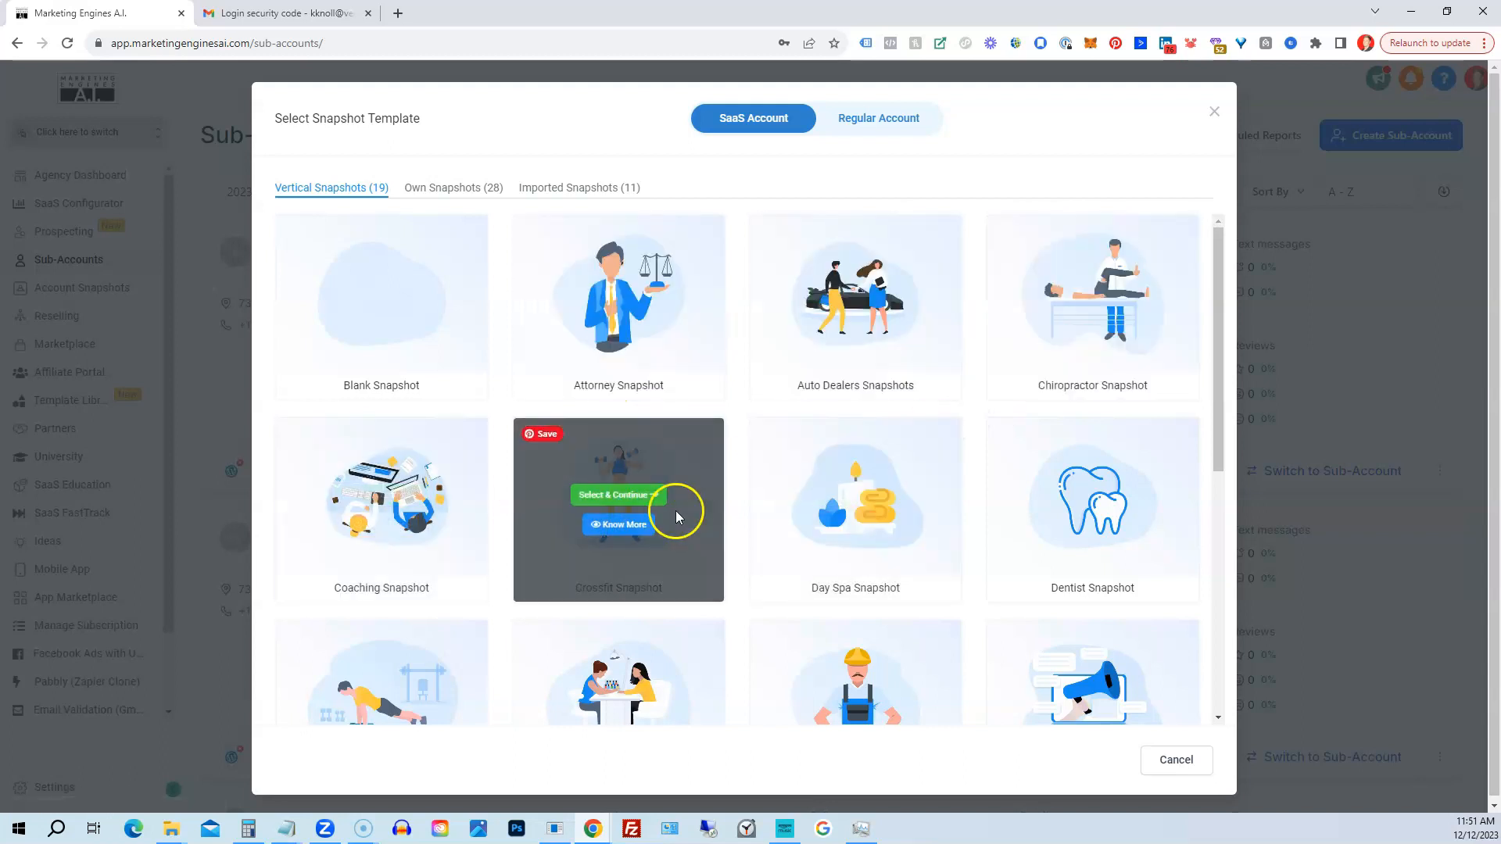
pyautogui.moveTo(843, 518)
pyautogui.scroll(-2, 617, 469)
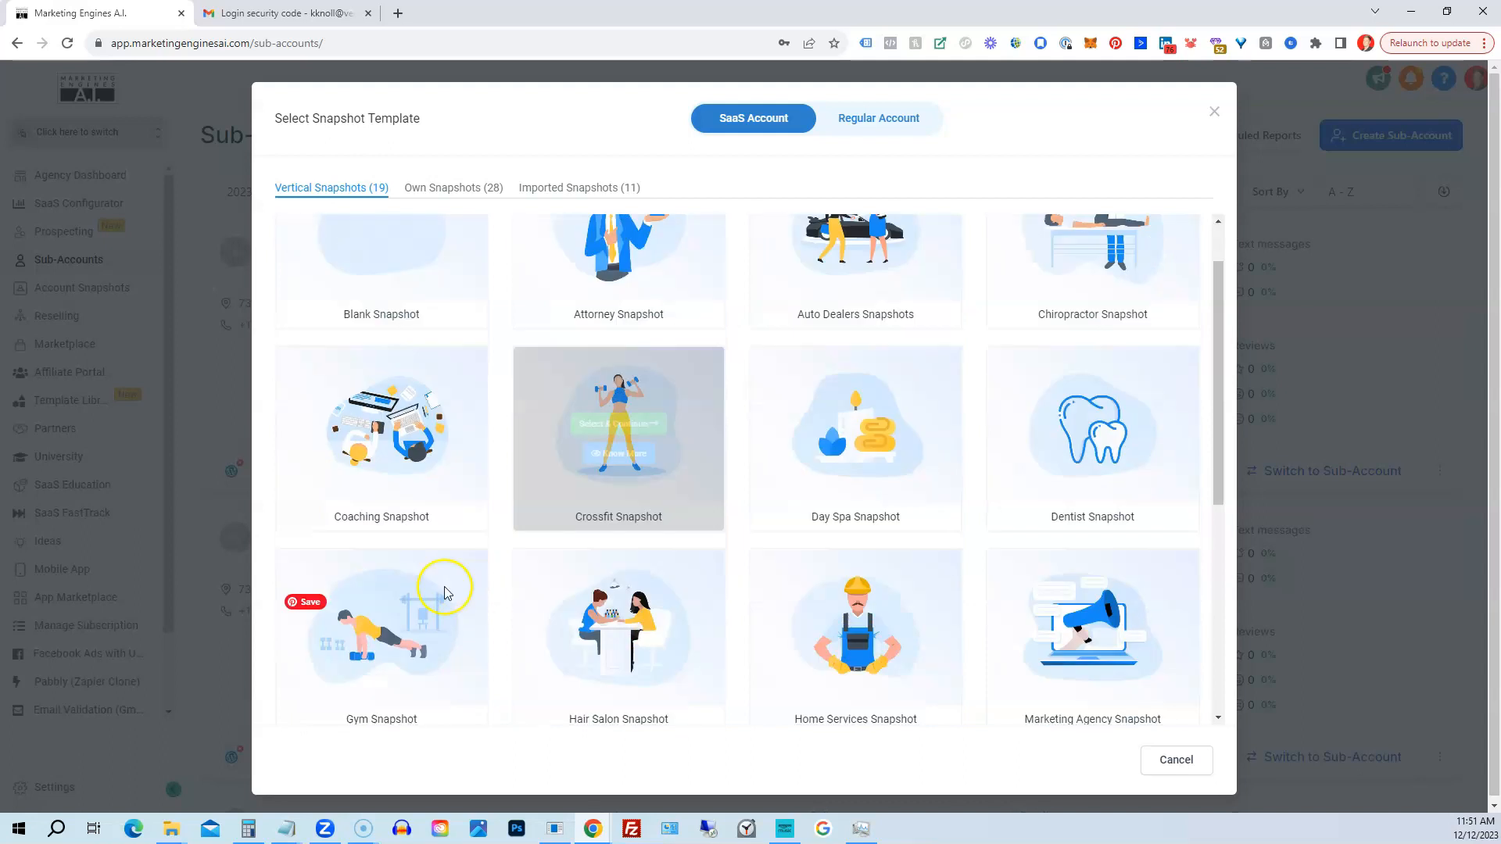
pyautogui.moveTo(364, 510)
pyautogui.moveTo(899, 540)
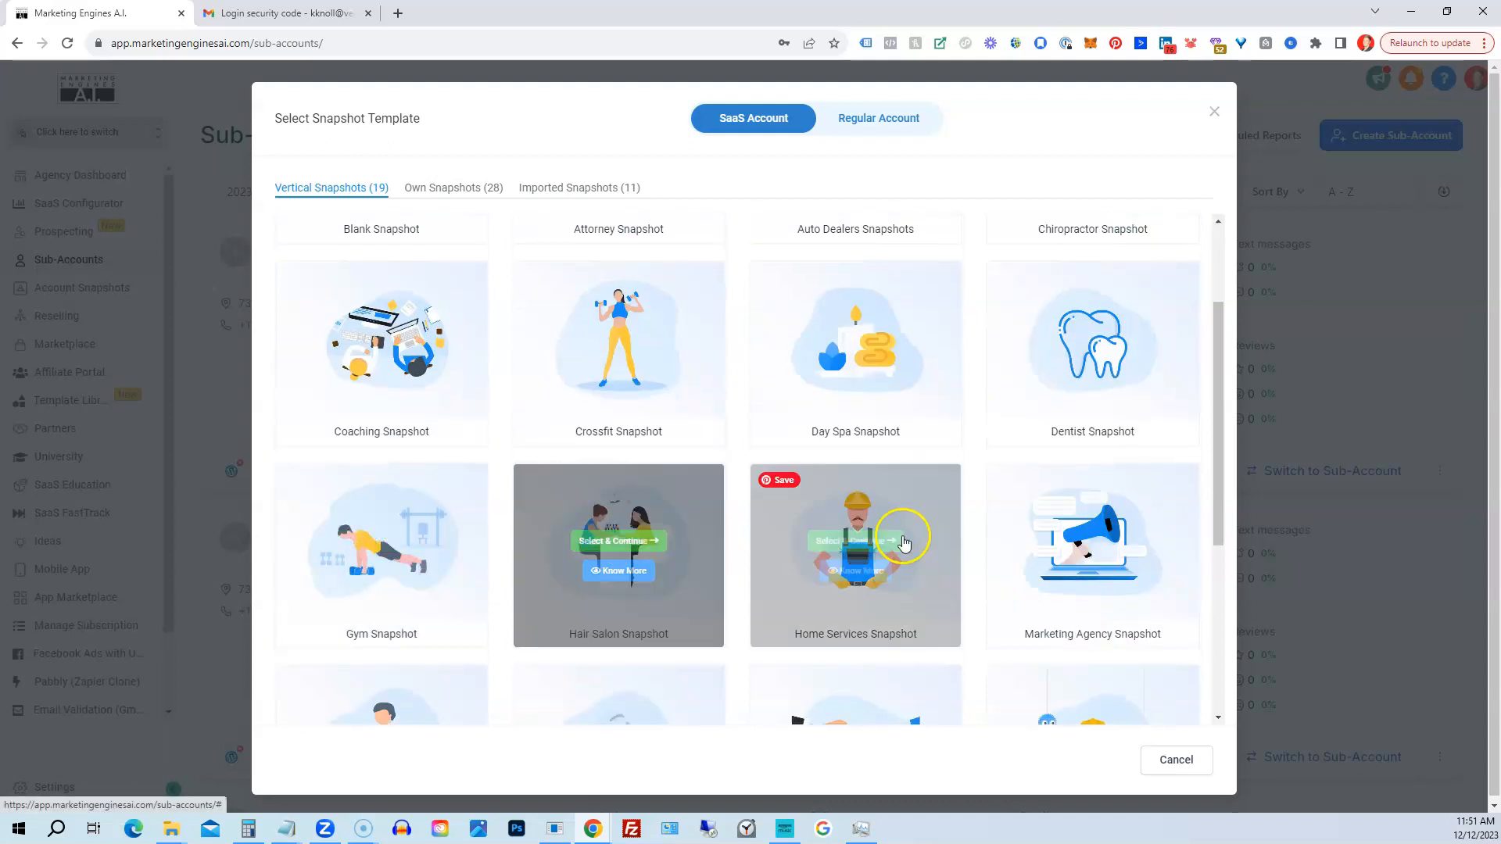
pyautogui.scroll(-2, 1075, 523)
pyautogui.moveTo(449, 578)
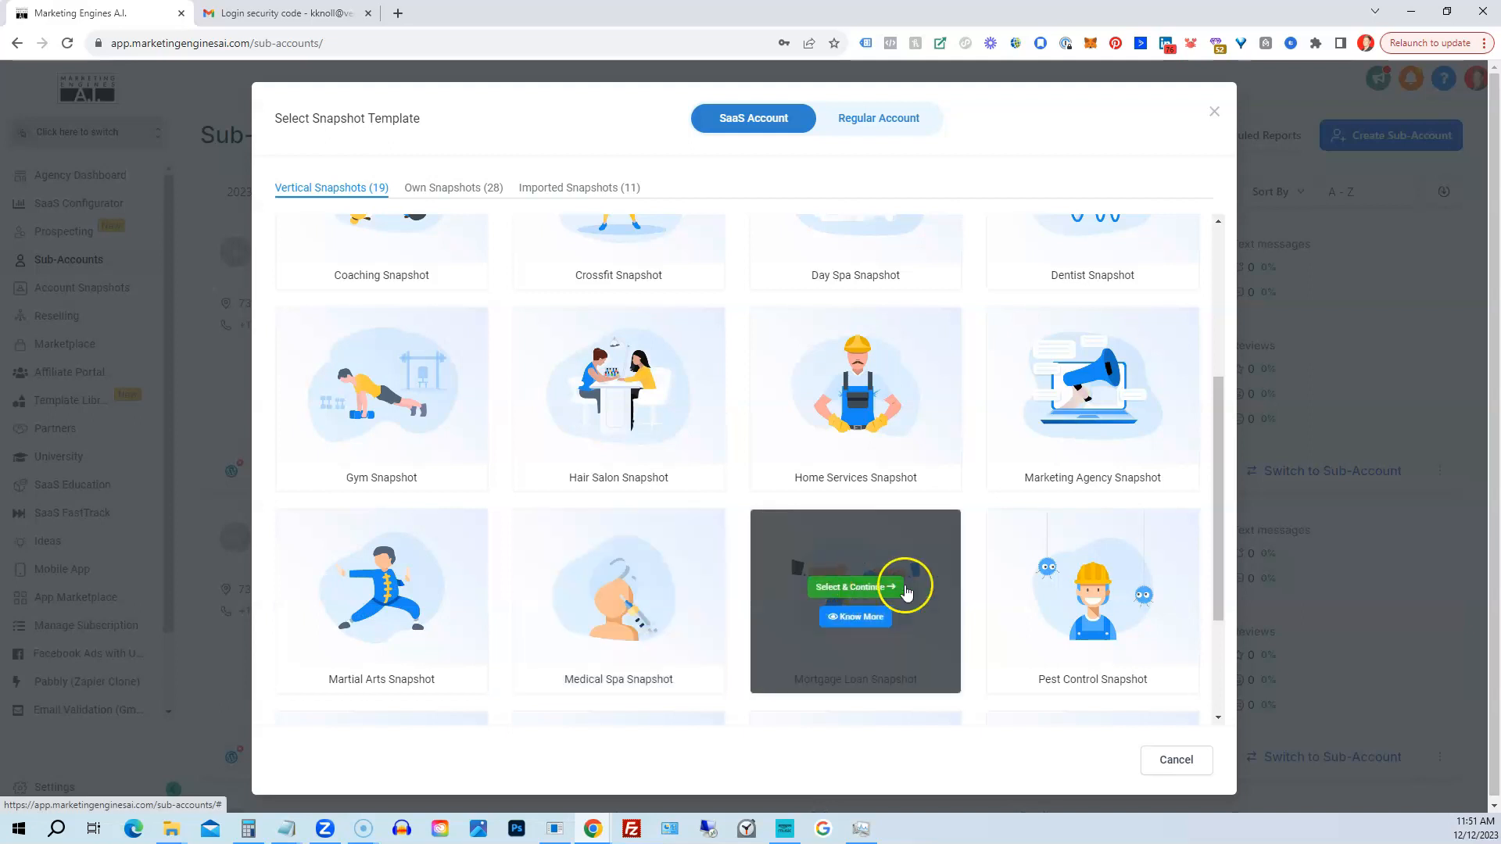
pyautogui.moveTo(1085, 584)
pyautogui.scroll(-2, 1085, 584)
pyautogui.moveTo(354, 563)
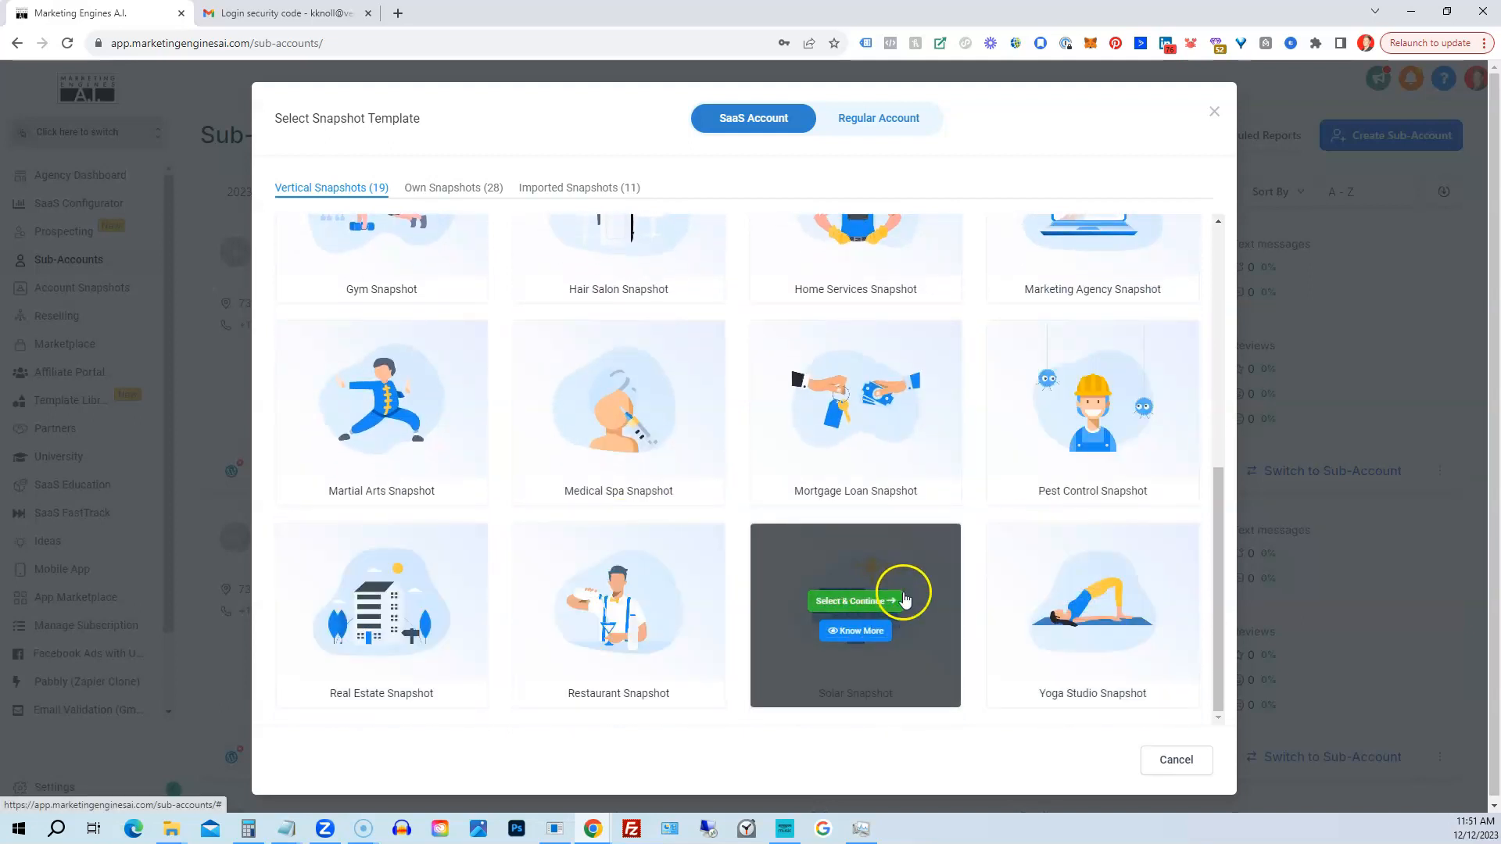
pyautogui.scroll(5, 1024, 547)
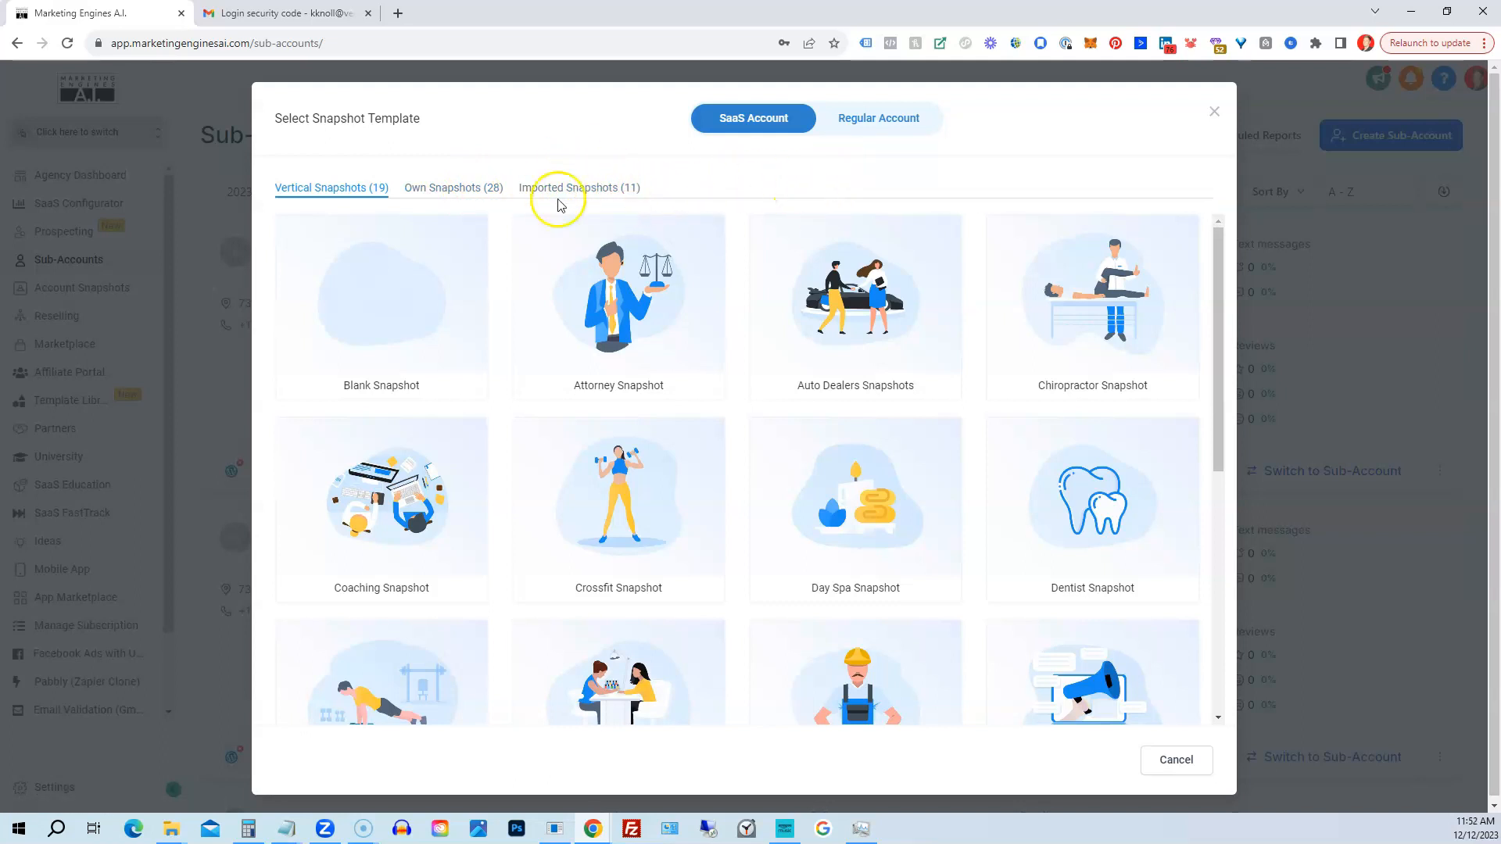
# - Choose the Blank Snapshot template for the new sub-account and allow the site to use the device's location
pyautogui.moveTo(374, 323)
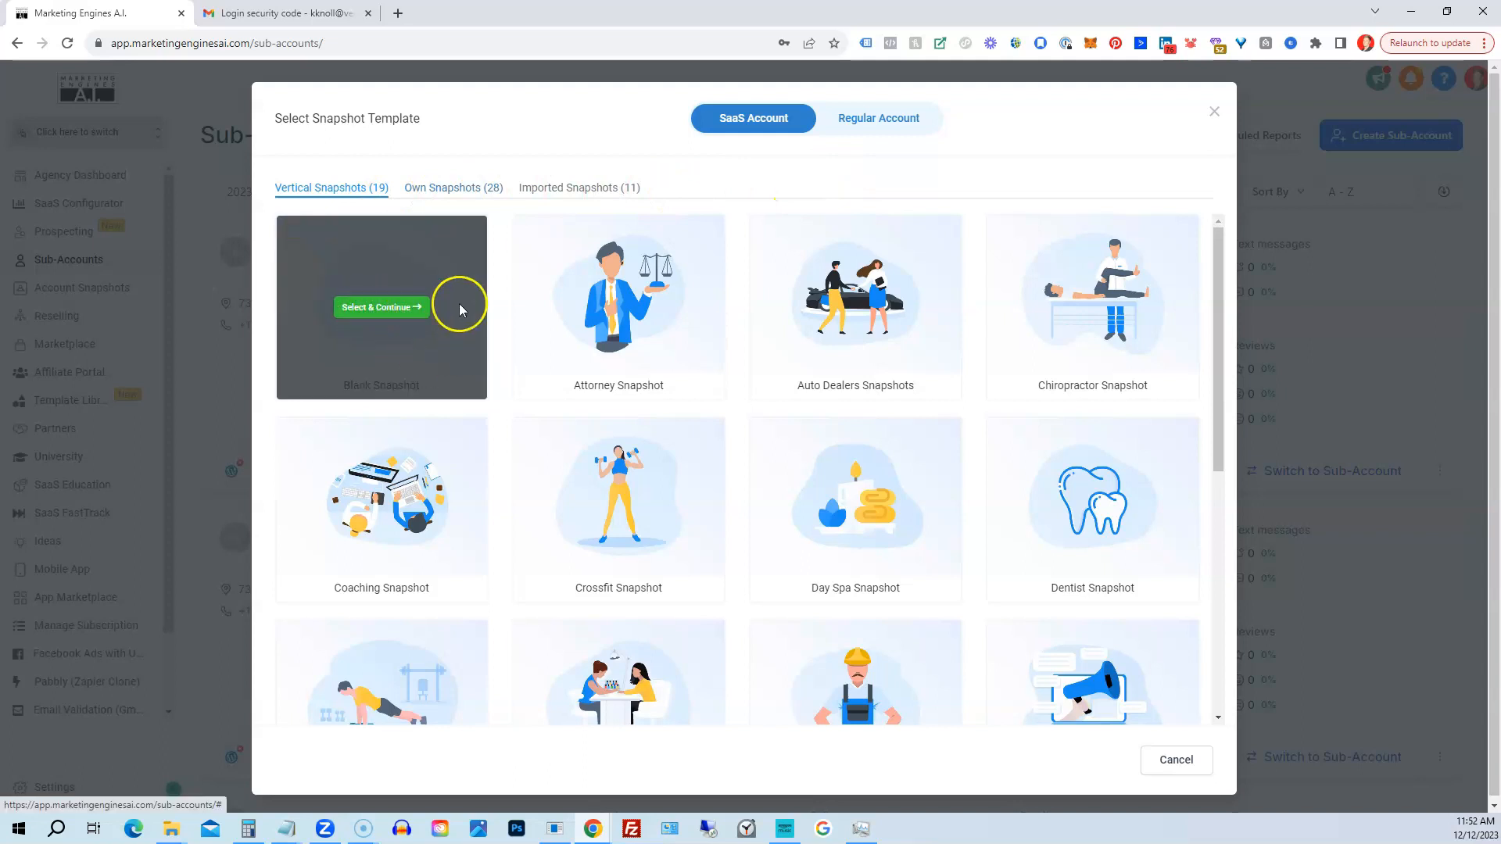
pyautogui.click(383, 309)
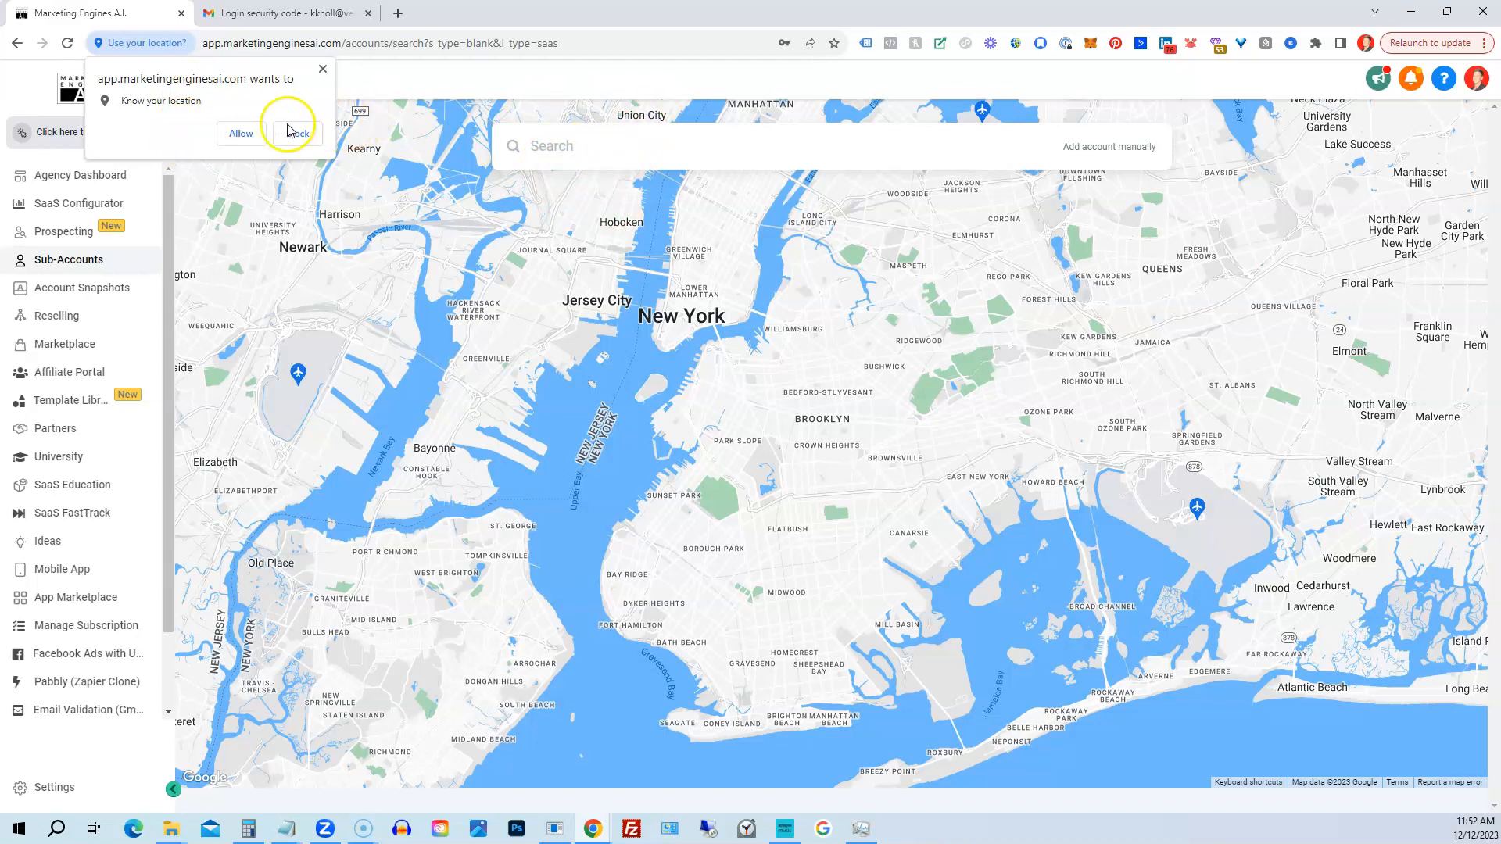
pyautogui.click(242, 133)
# - Search the business map for "dentists near me"
pyautogui.click(572, 147)
pyautogui.write('denti')
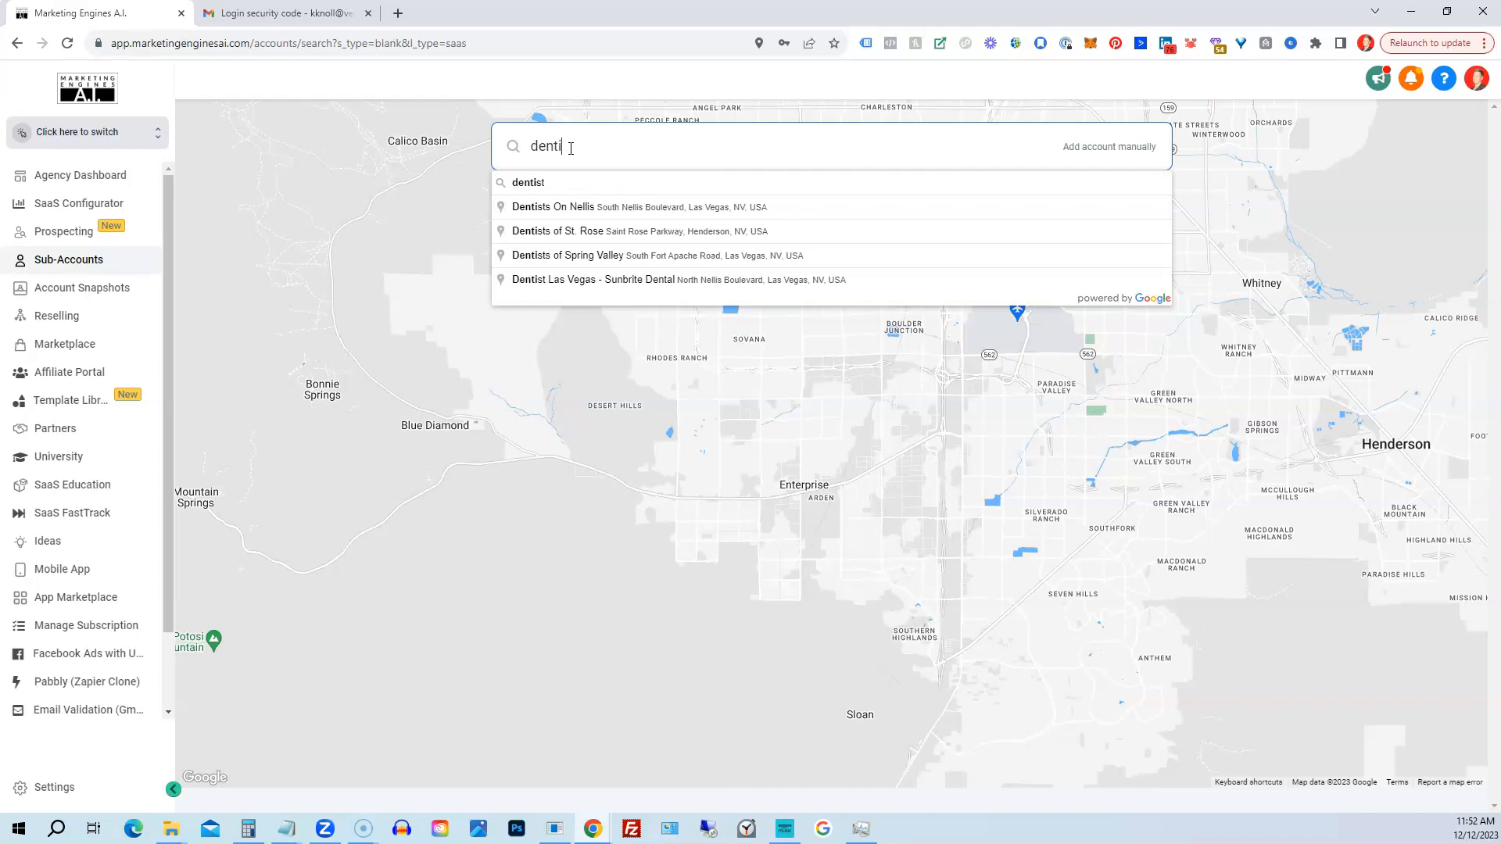
pyautogui.write('sts near me')
pyautogui.press('Return')
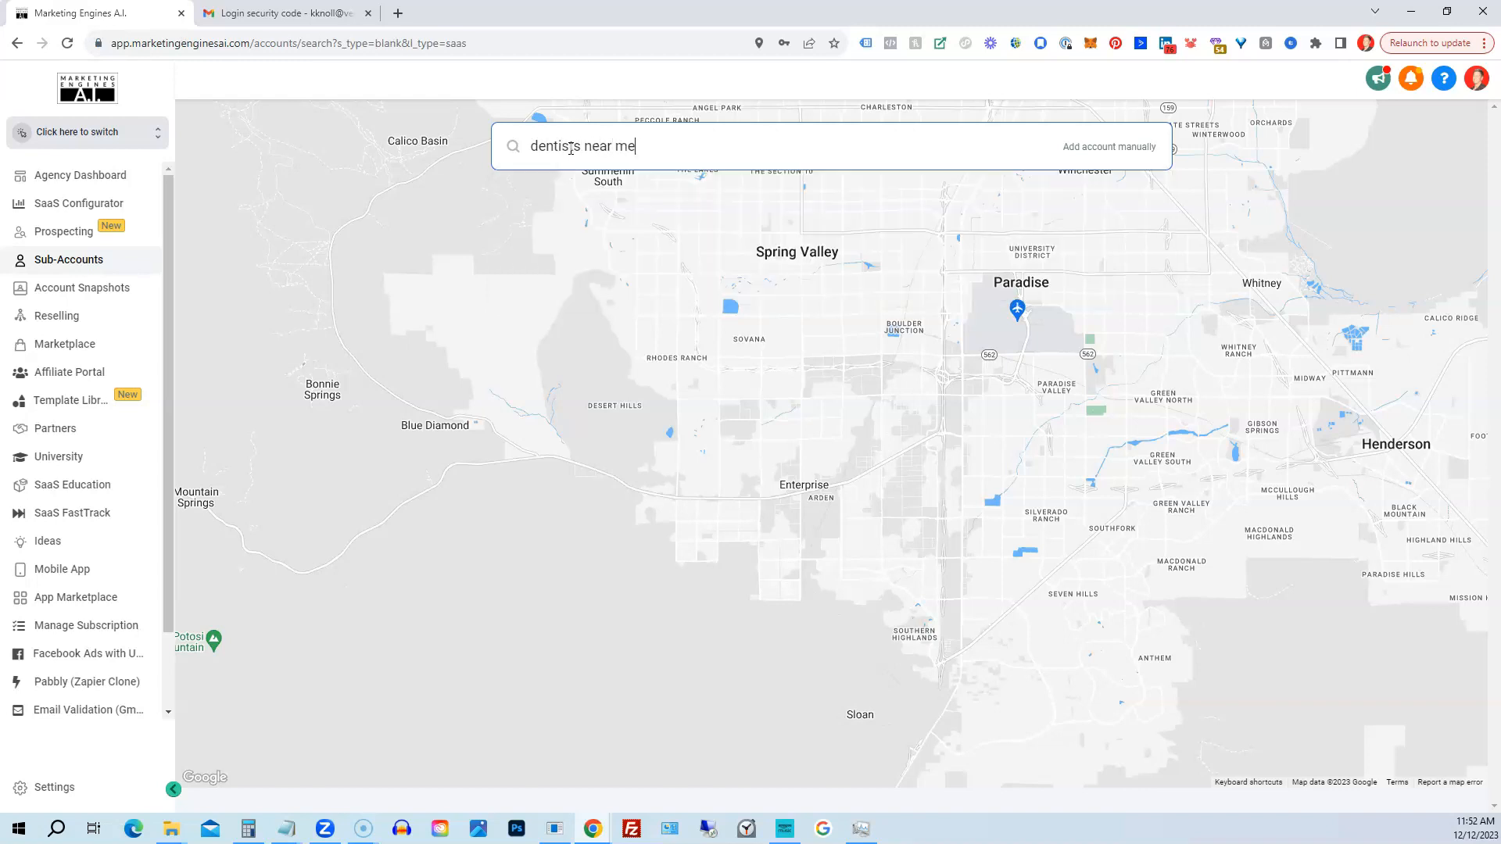
# - Explore the dentist locations on the map around Spring Valley and pick Sahara Dental Center from the results
pyautogui.click(627, 320)
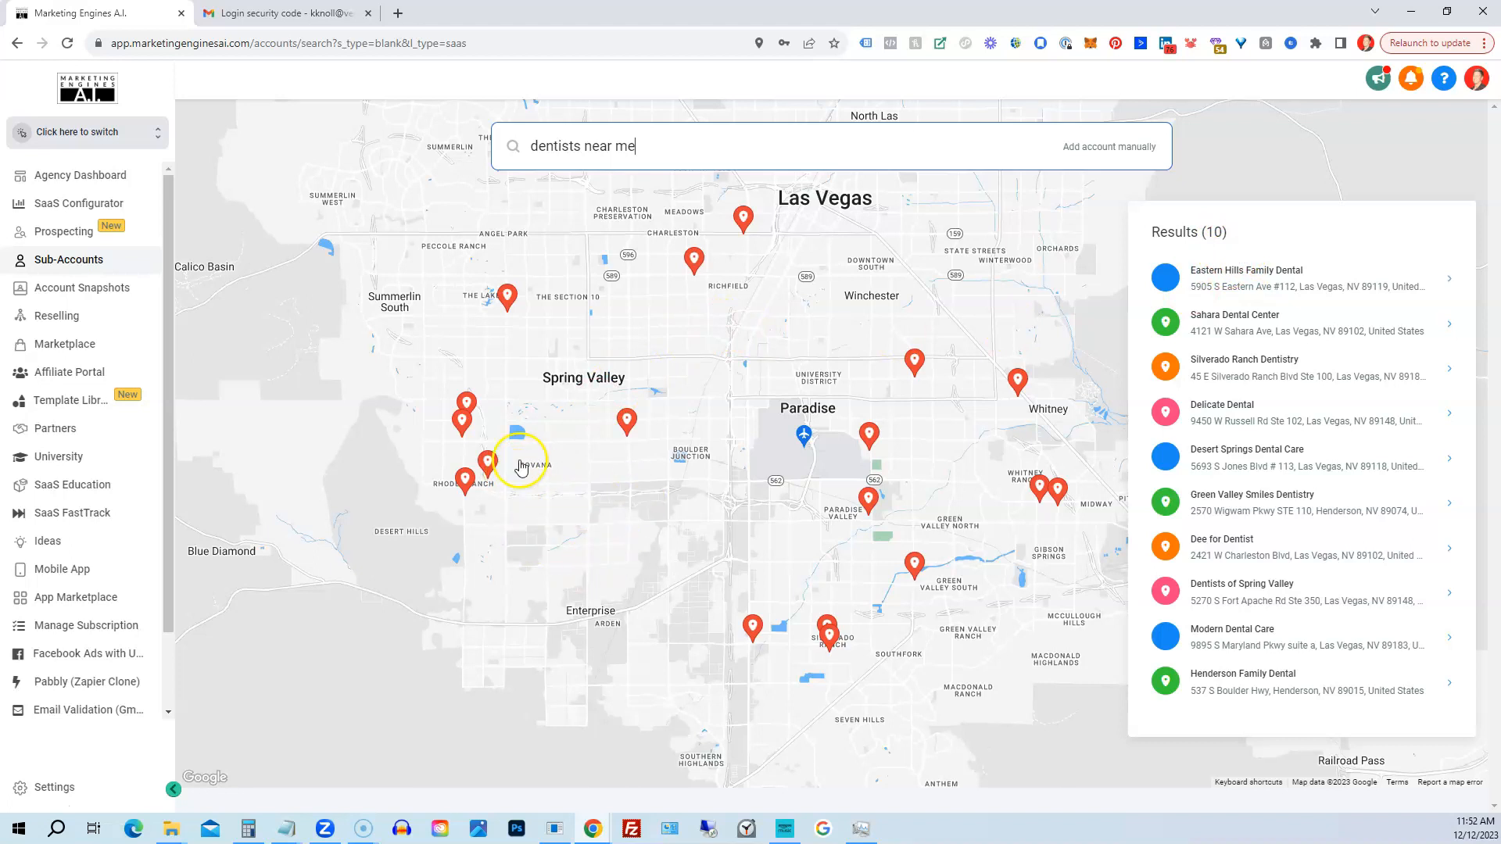
pyautogui.scroll(2, 596, 512)
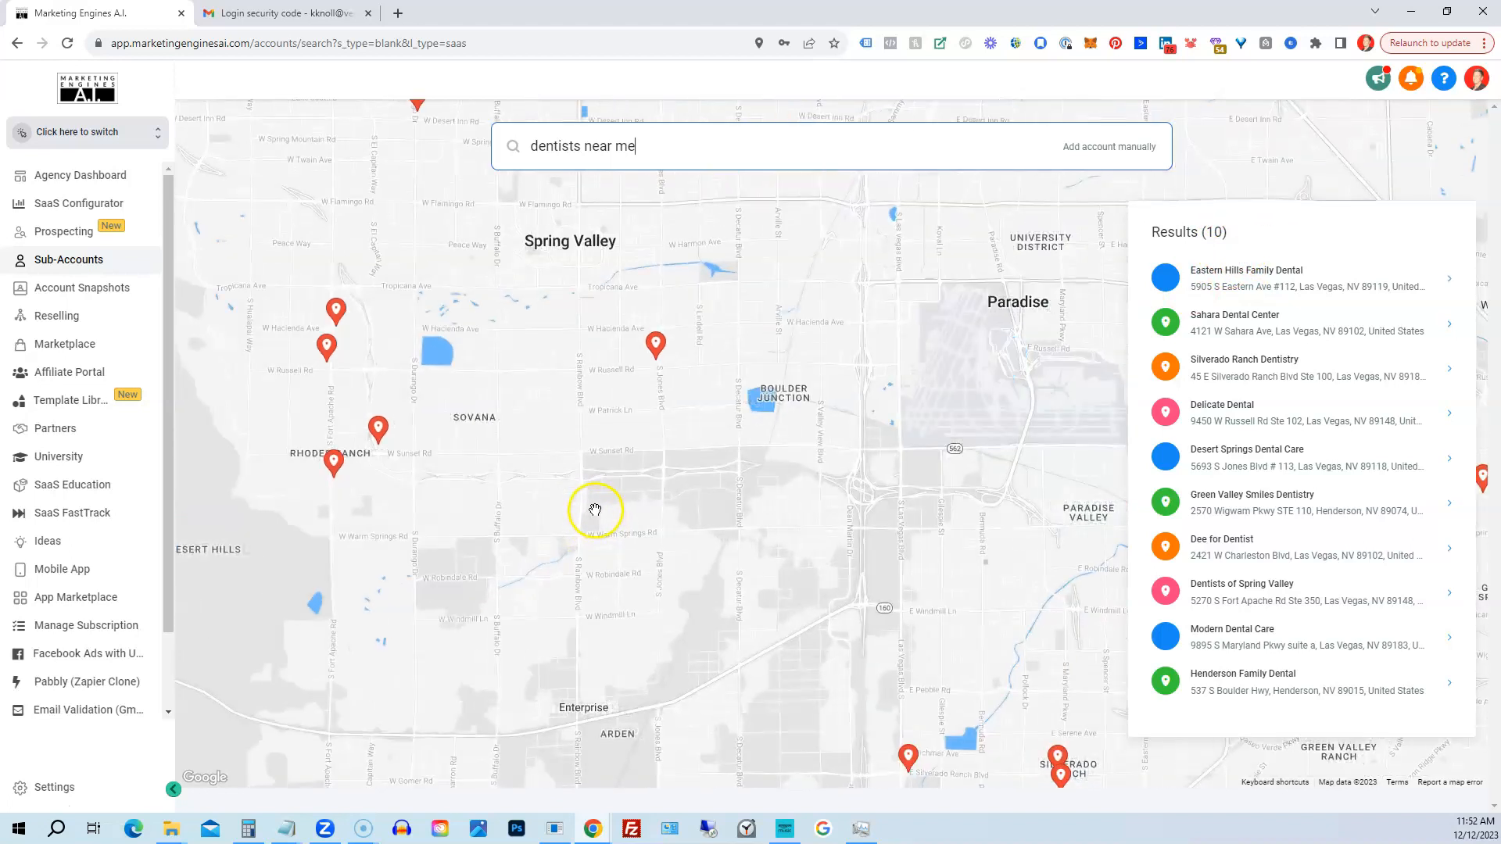
pyautogui.scroll(2, 594, 503)
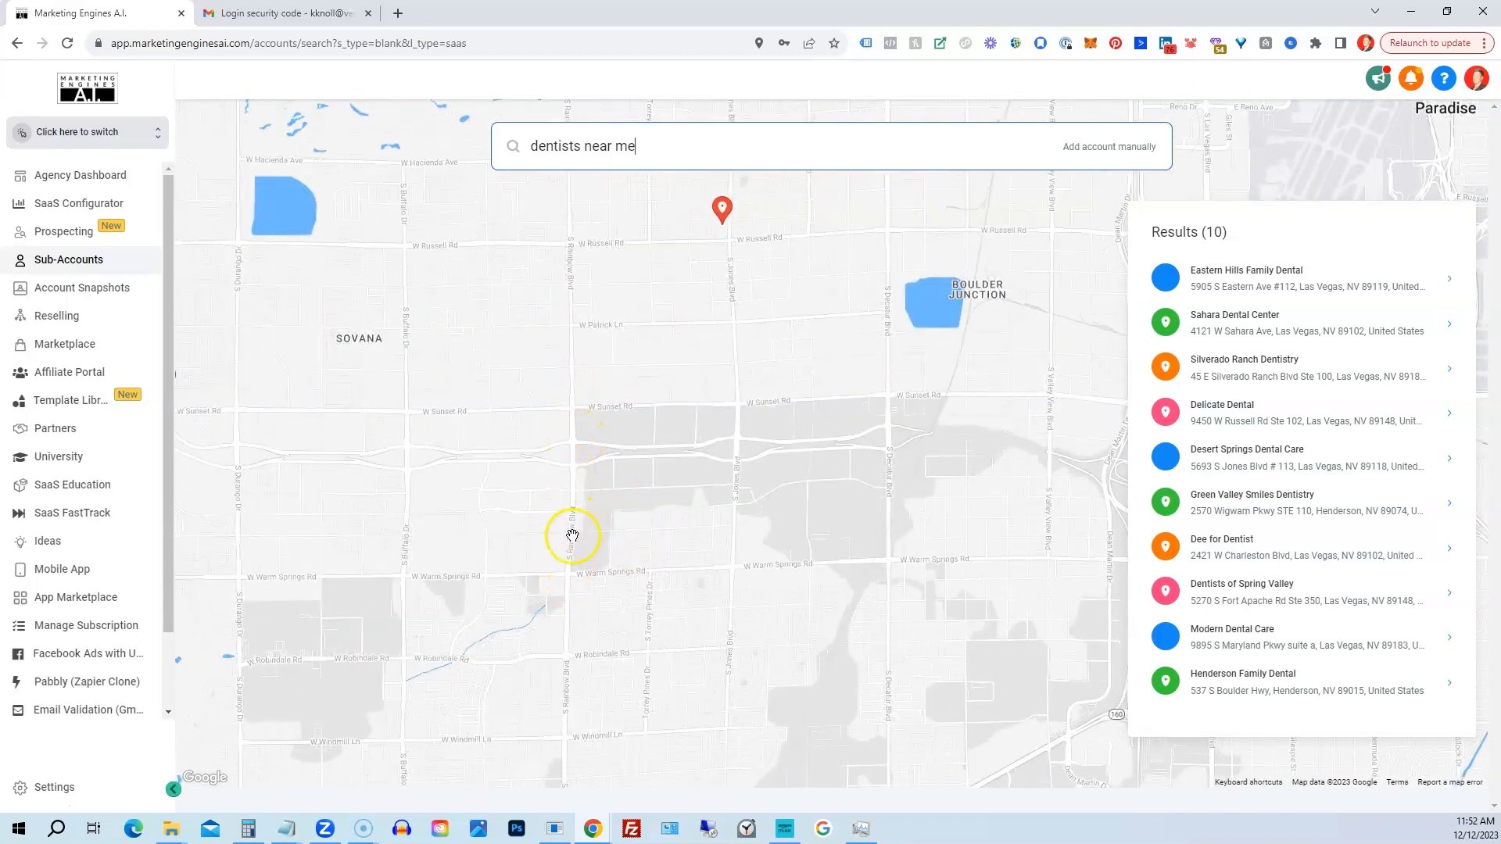
pyautogui.moveTo(559, 616); pyautogui.dragTo(569, 362)
pyautogui.moveTo(560, 503); pyautogui.dragTo(620, 636)
pyautogui.moveTo(603, 490); pyautogui.dragTo(680, 602)
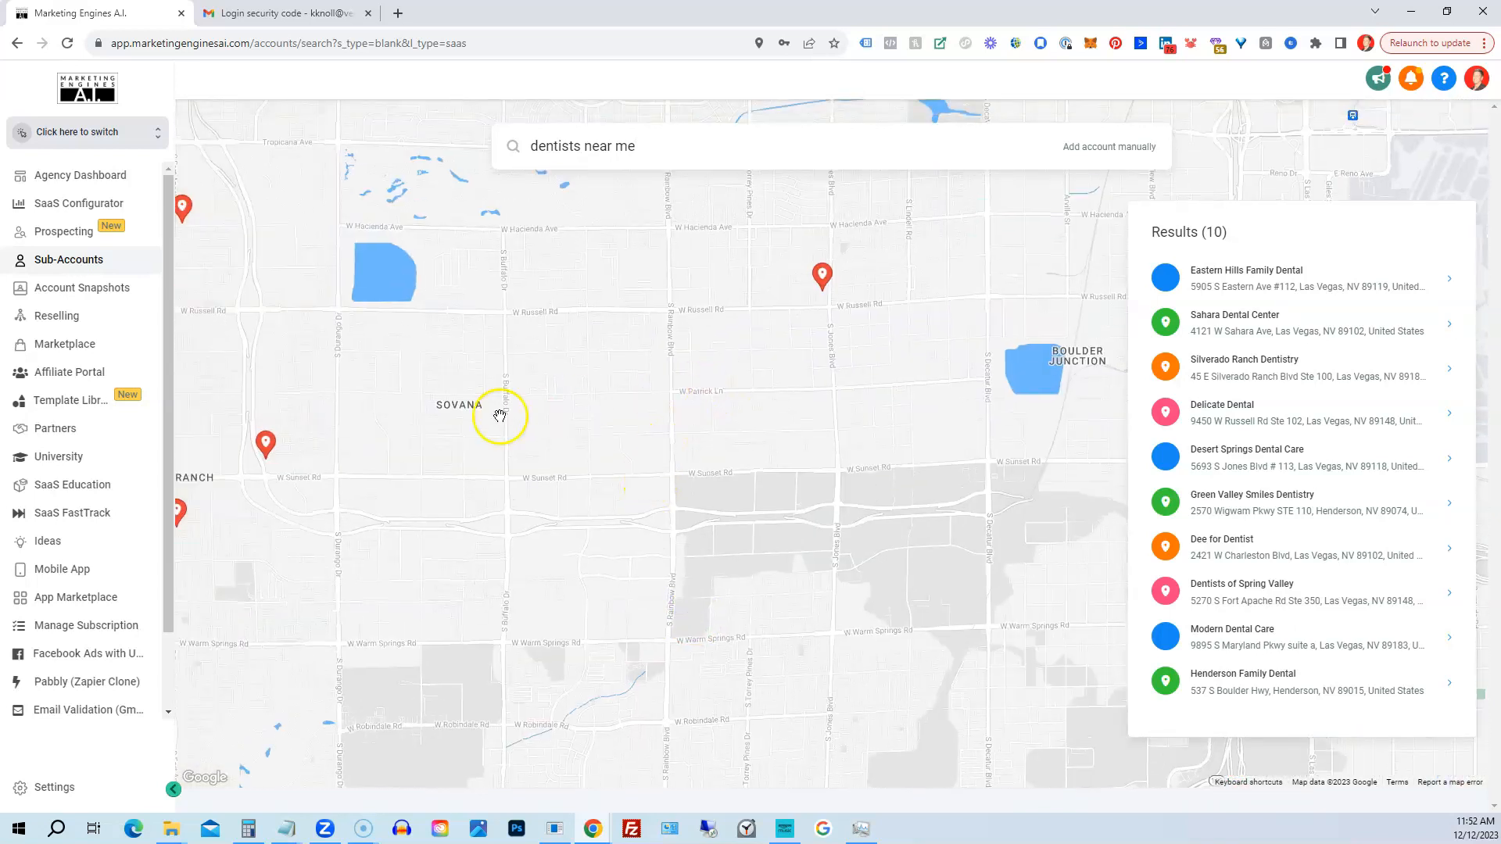
pyautogui.moveTo(409, 493); pyautogui.dragTo(632, 468)
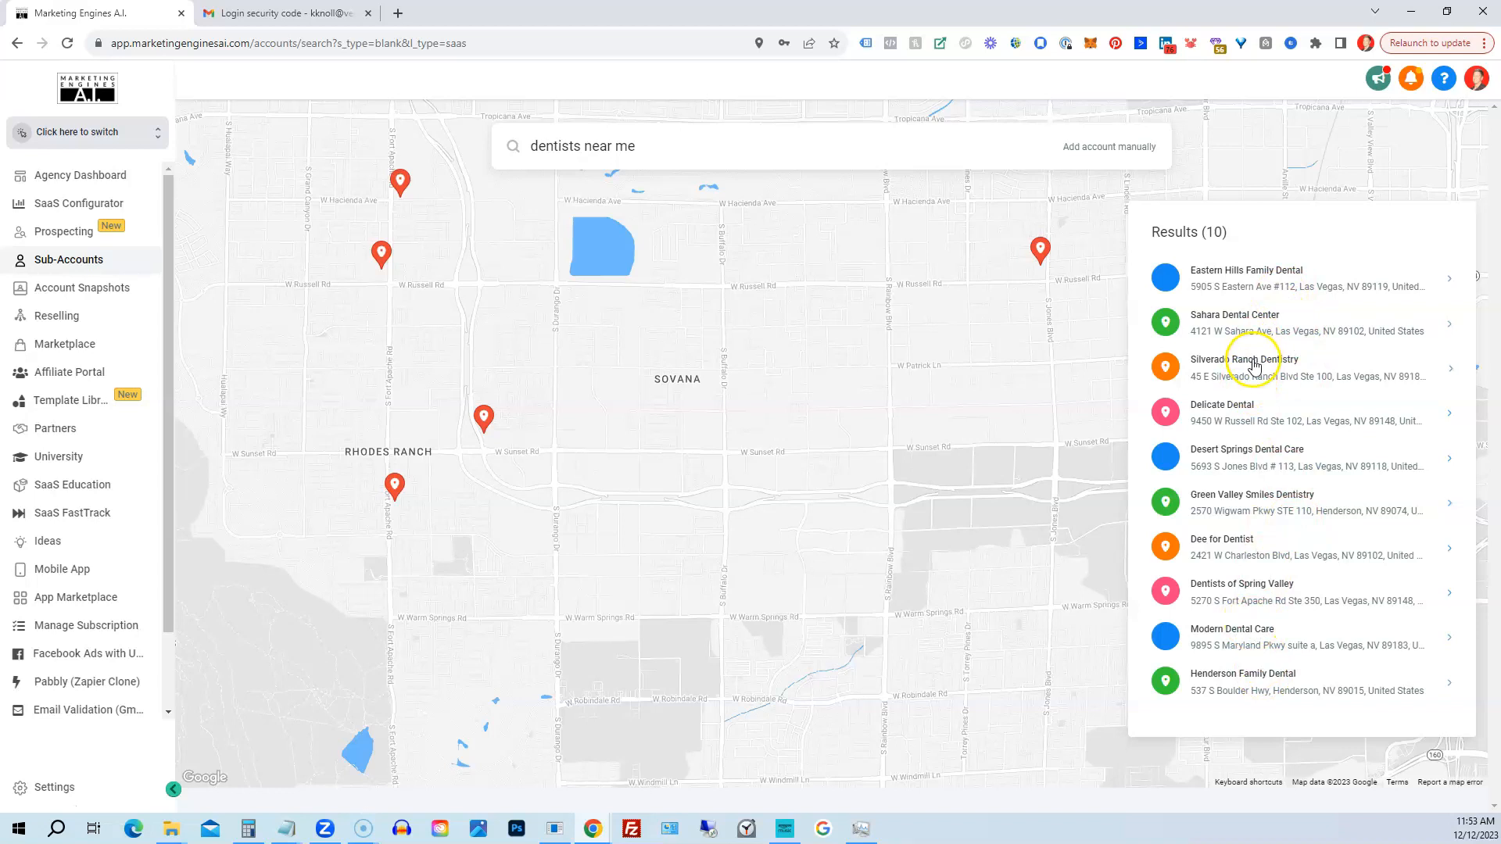
pyautogui.click(1244, 327)
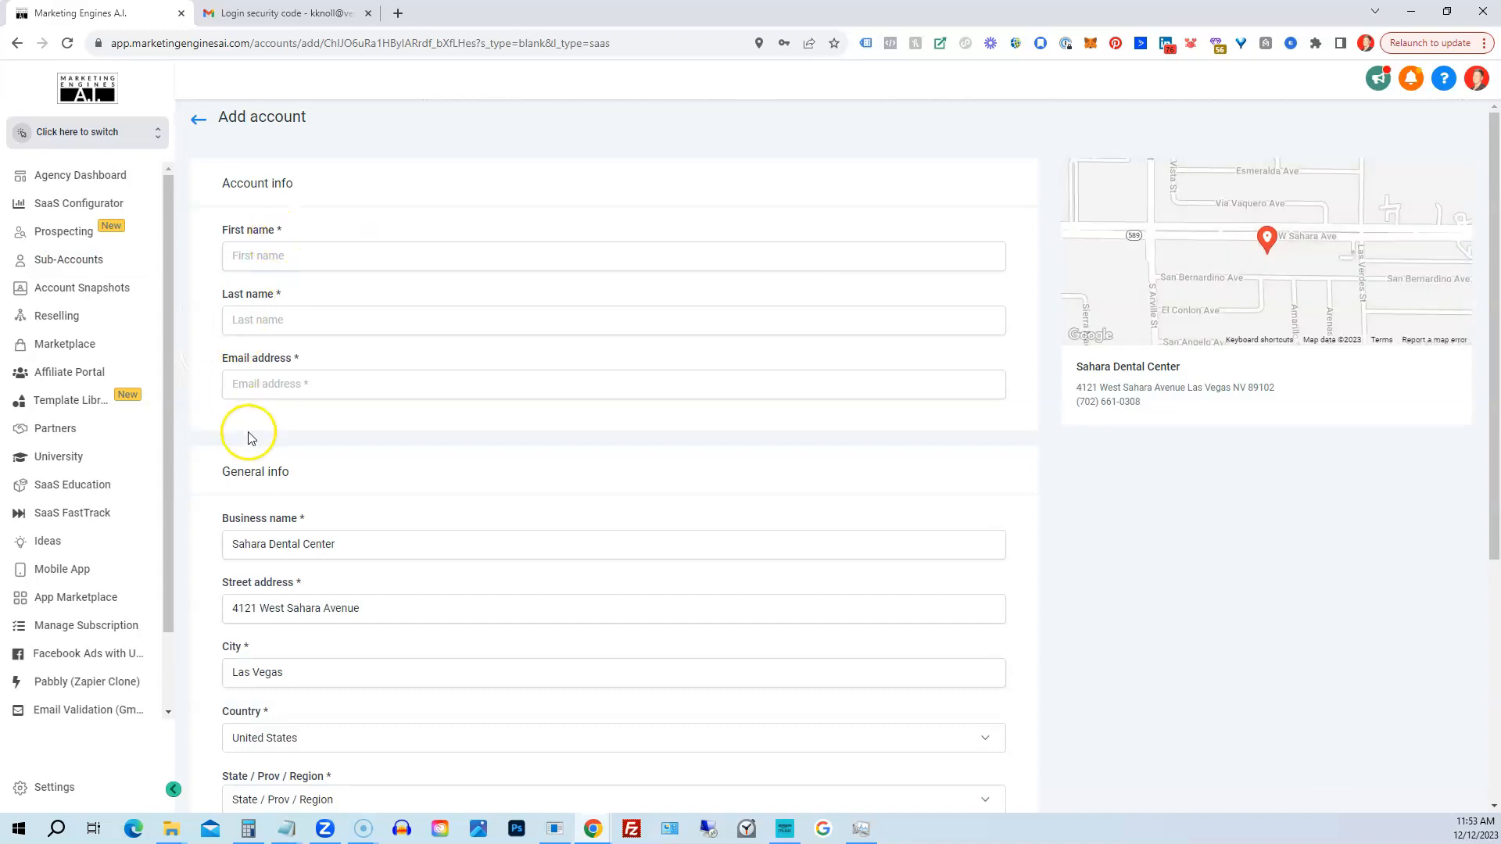
# - Review the pre-filled account form for Sahara Dental Center, including required contact and time zone fields, and return to the Sub-Accounts list
pyautogui.scroll(-5, 245, 434)
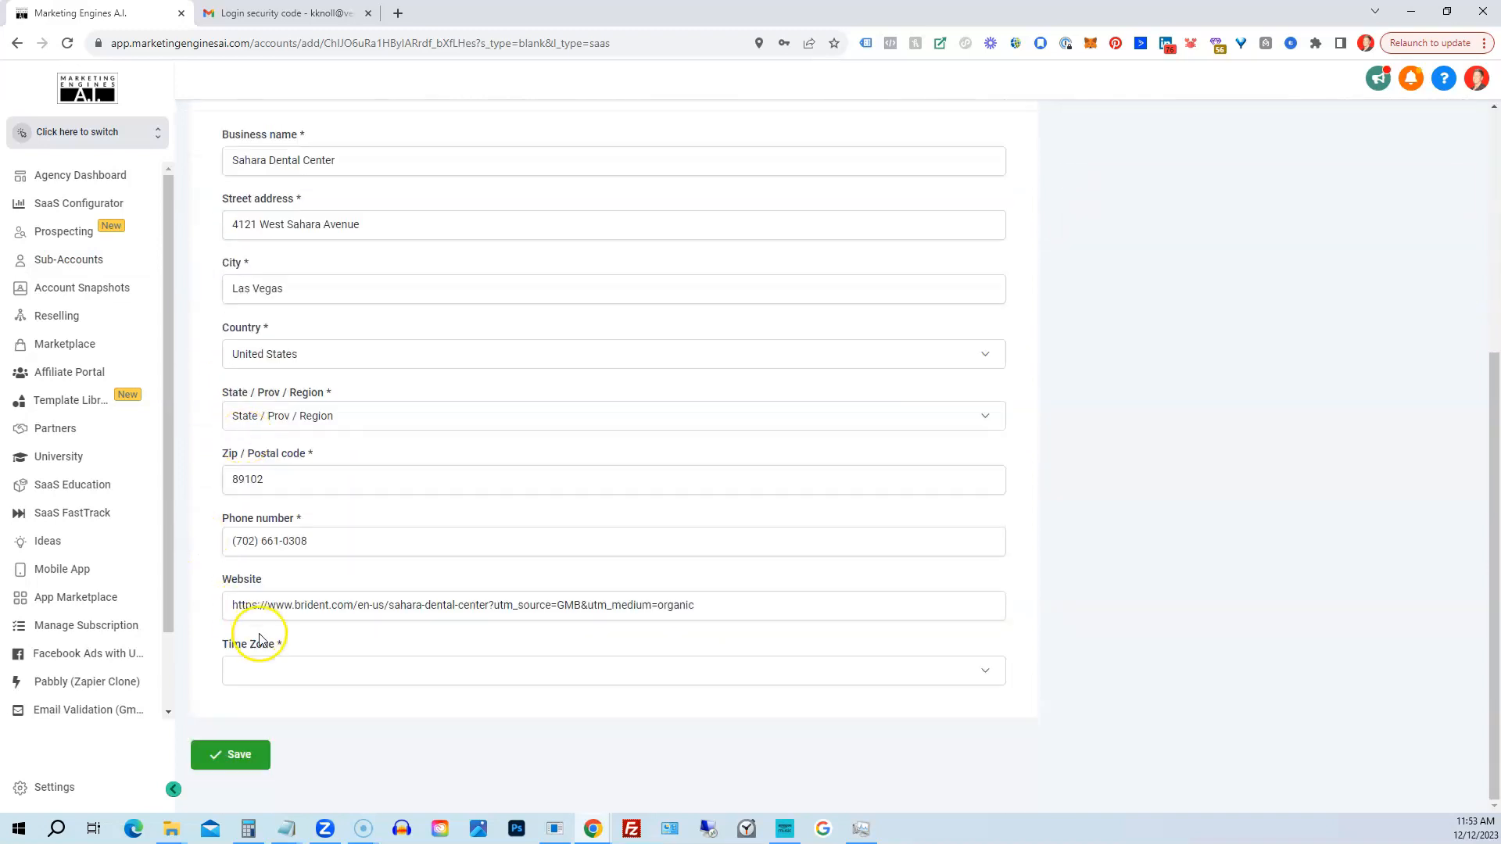
pyautogui.scroll(3, 244, 506)
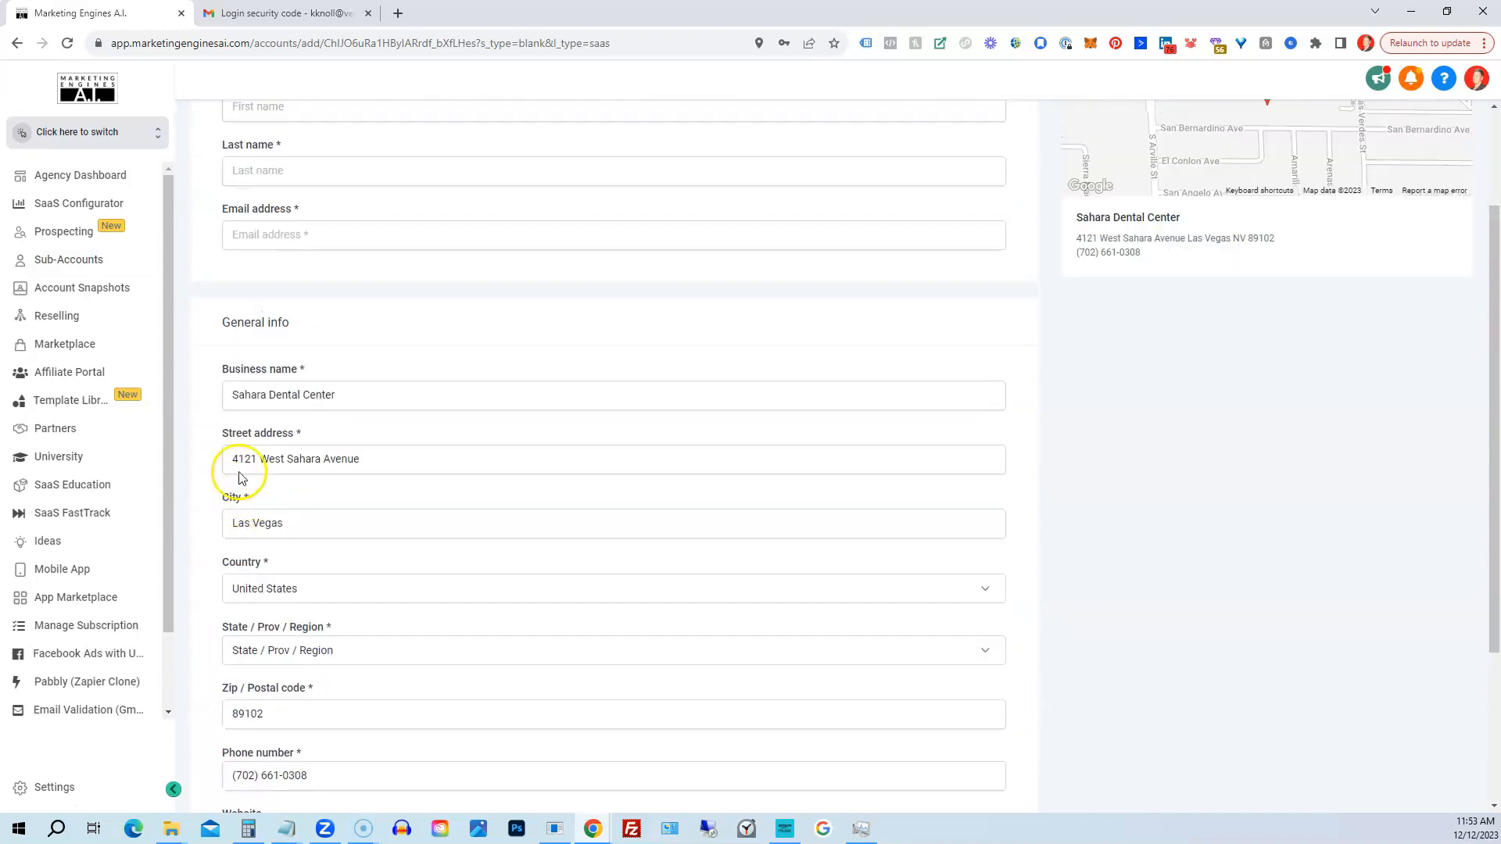
pyautogui.scroll(2, 219, 430)
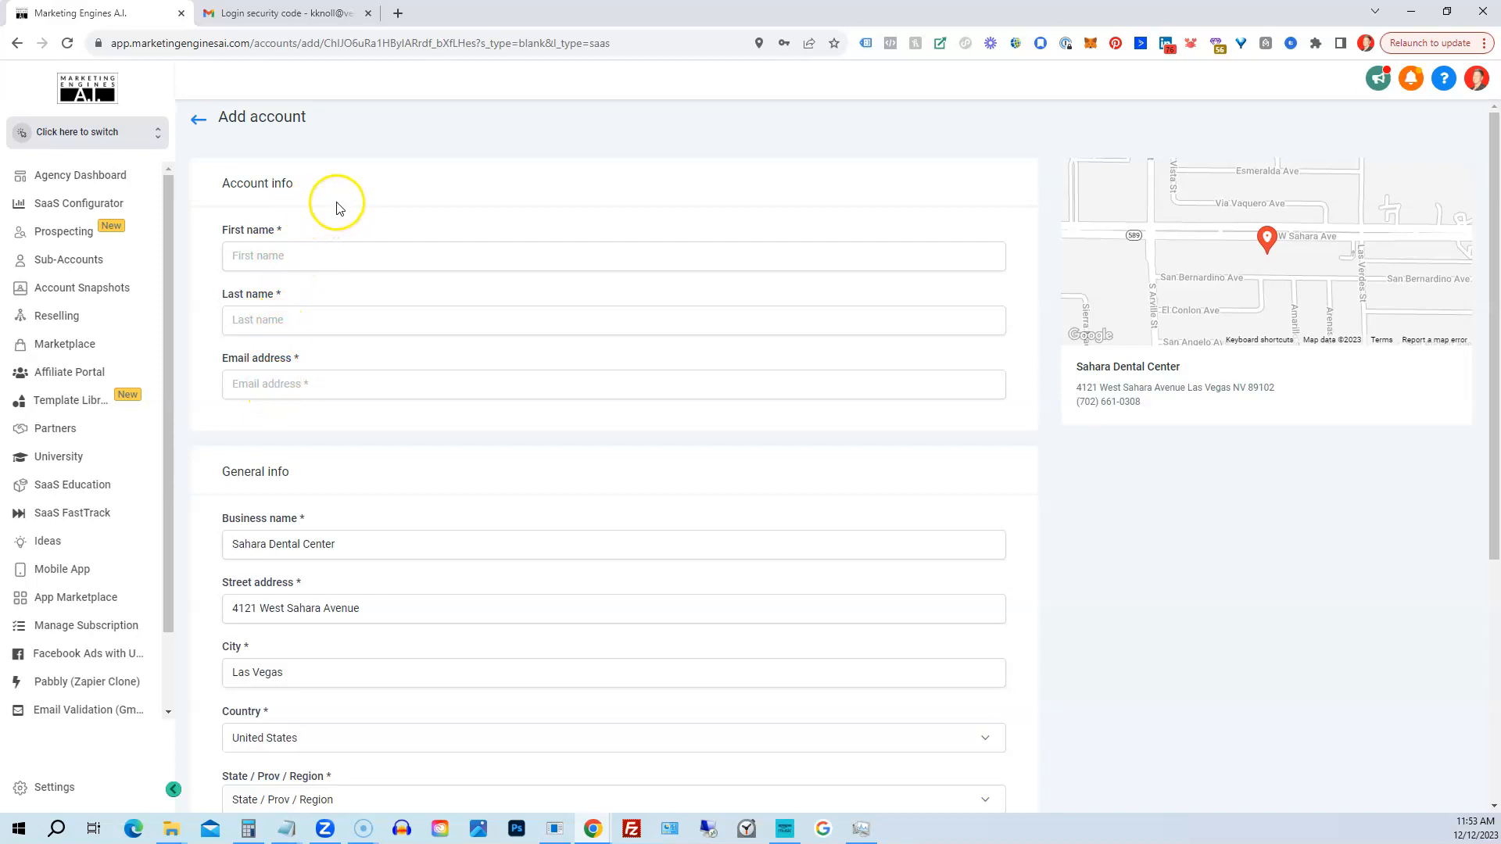
pyautogui.scroll(-5, 333, 196)
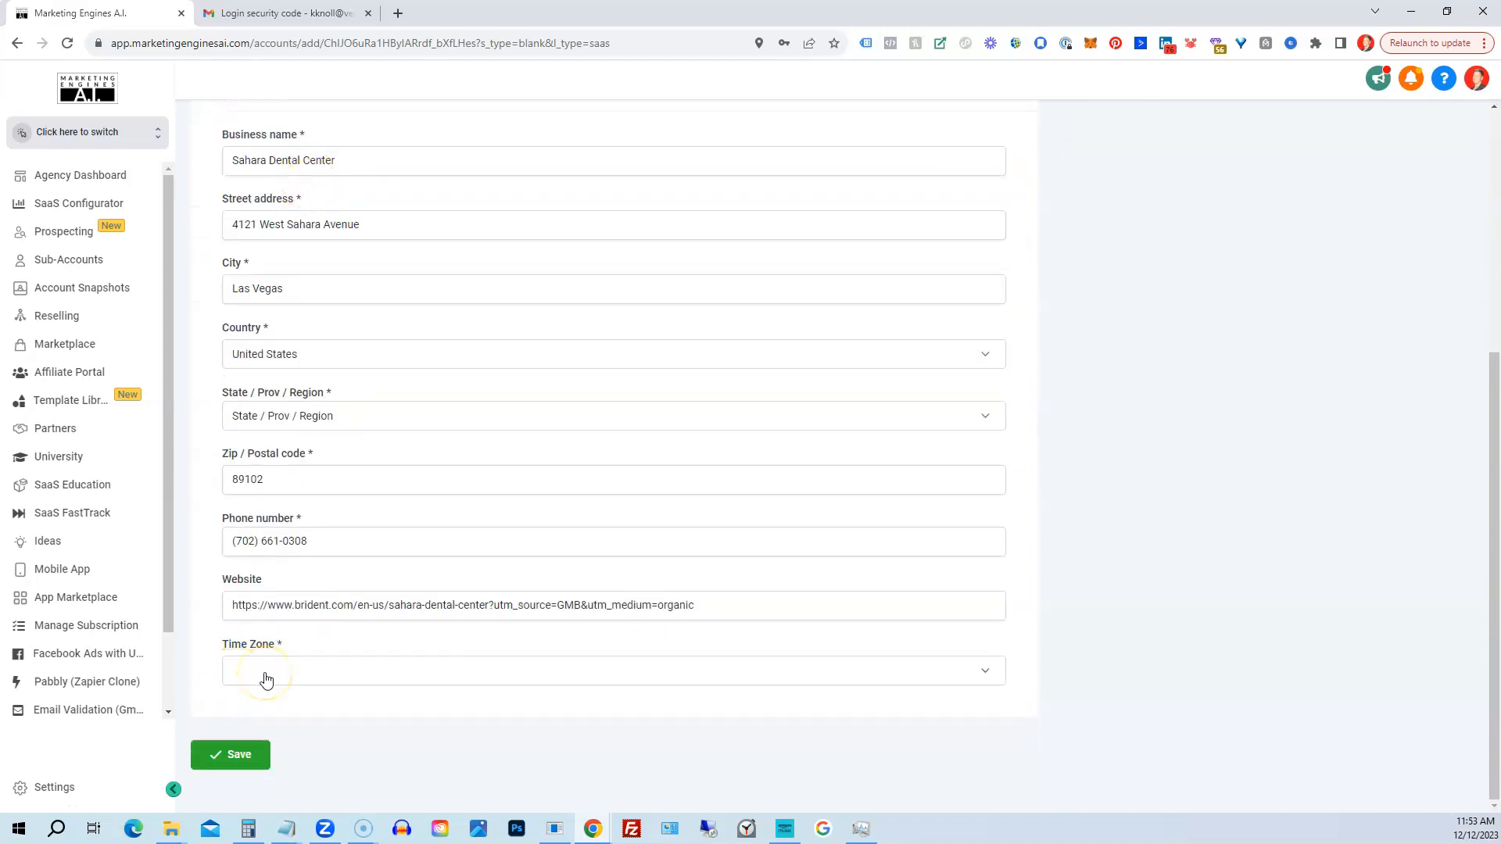
pyautogui.click(234, 752)
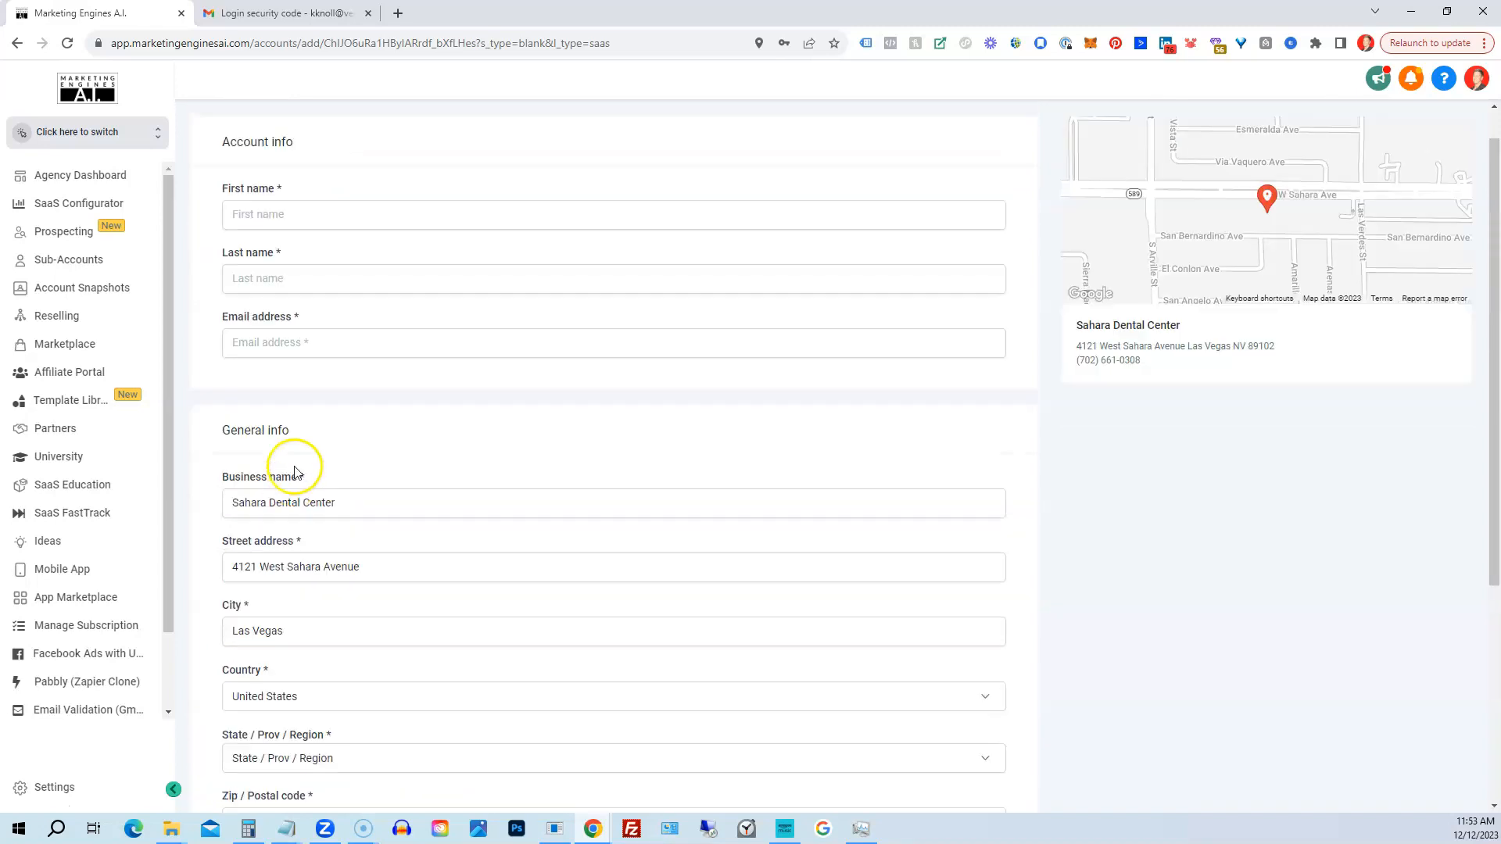
pyautogui.click(200, 121)
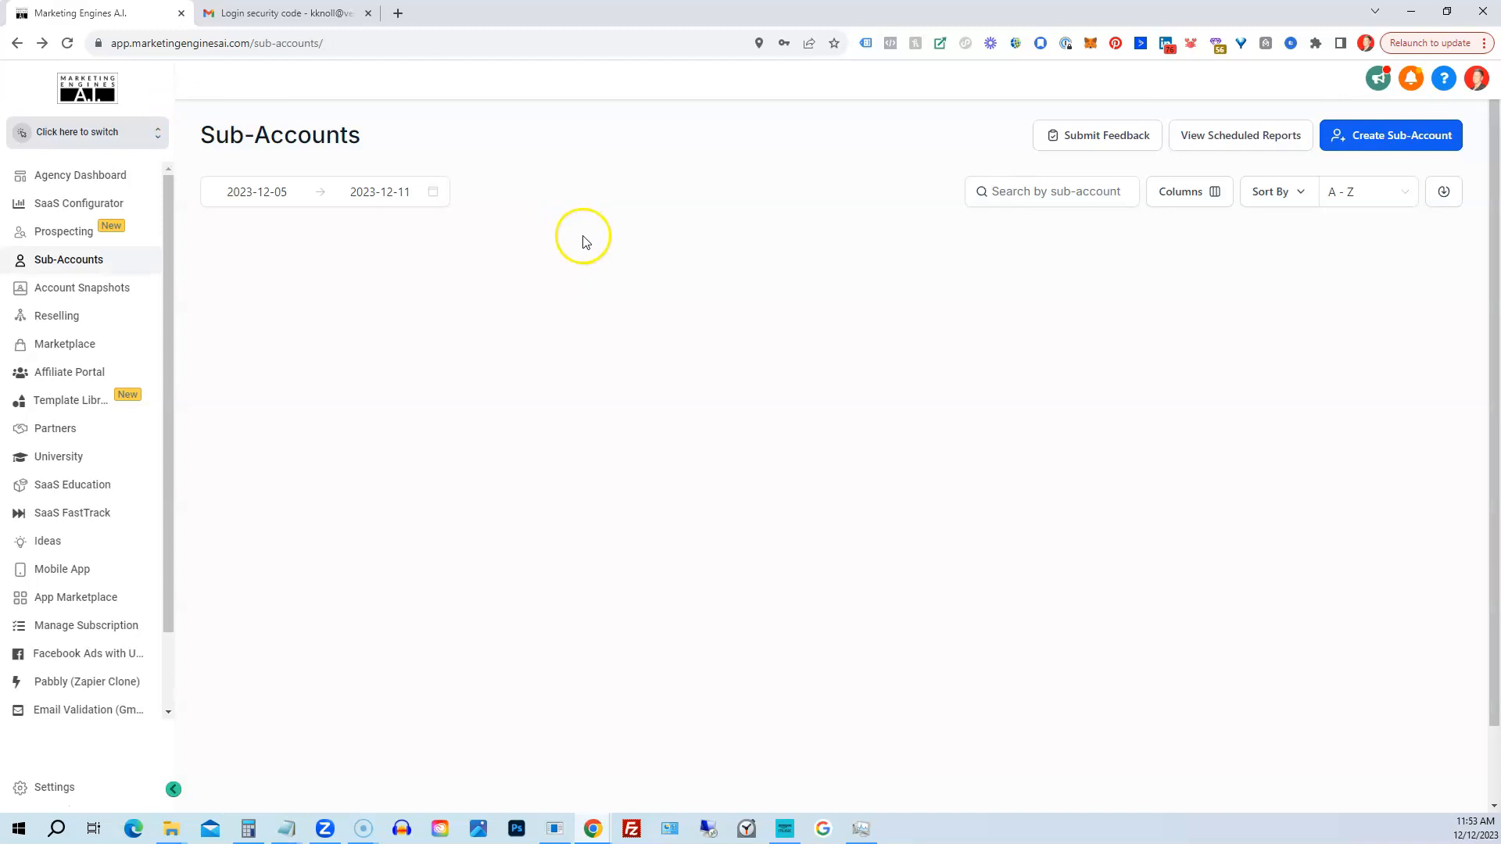
# - Start another SaaS sub-account from the Blank Snapshot template and choose to add the account manually
pyautogui.click(1387, 139)
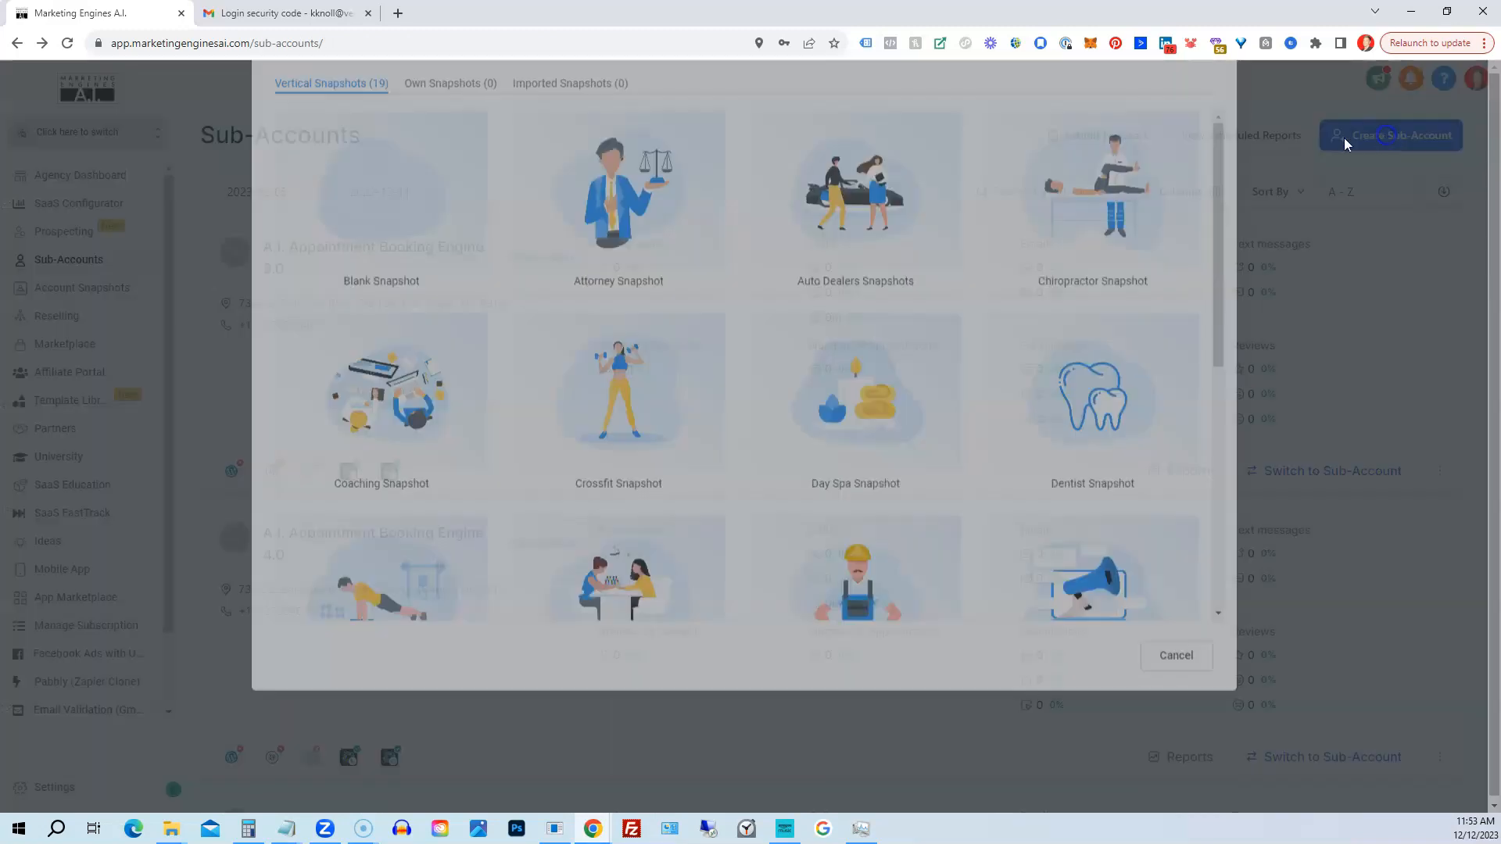
pyautogui.moveTo(334, 312)
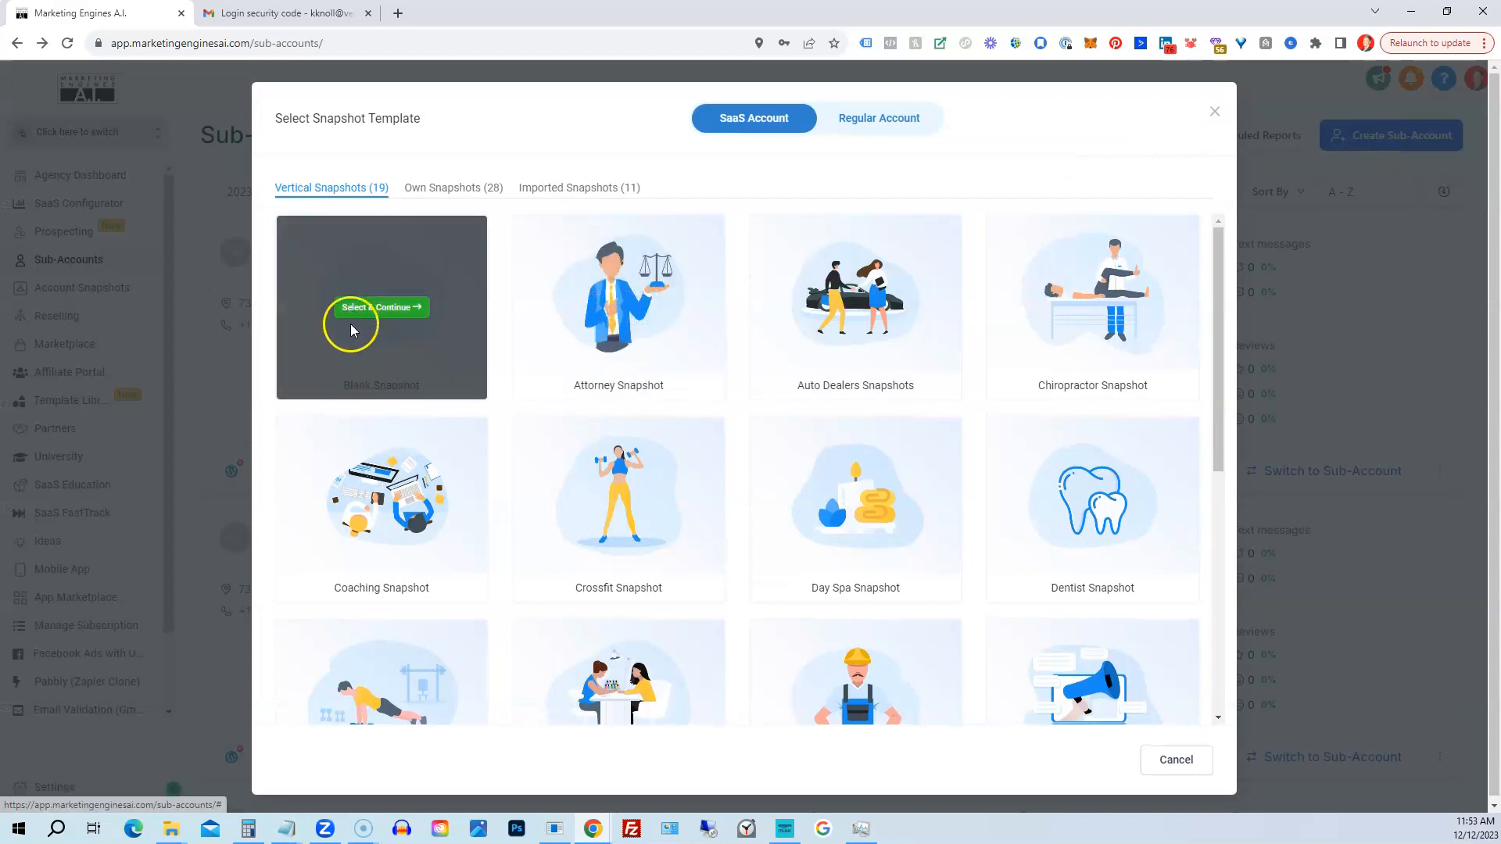
pyautogui.click(357, 309)
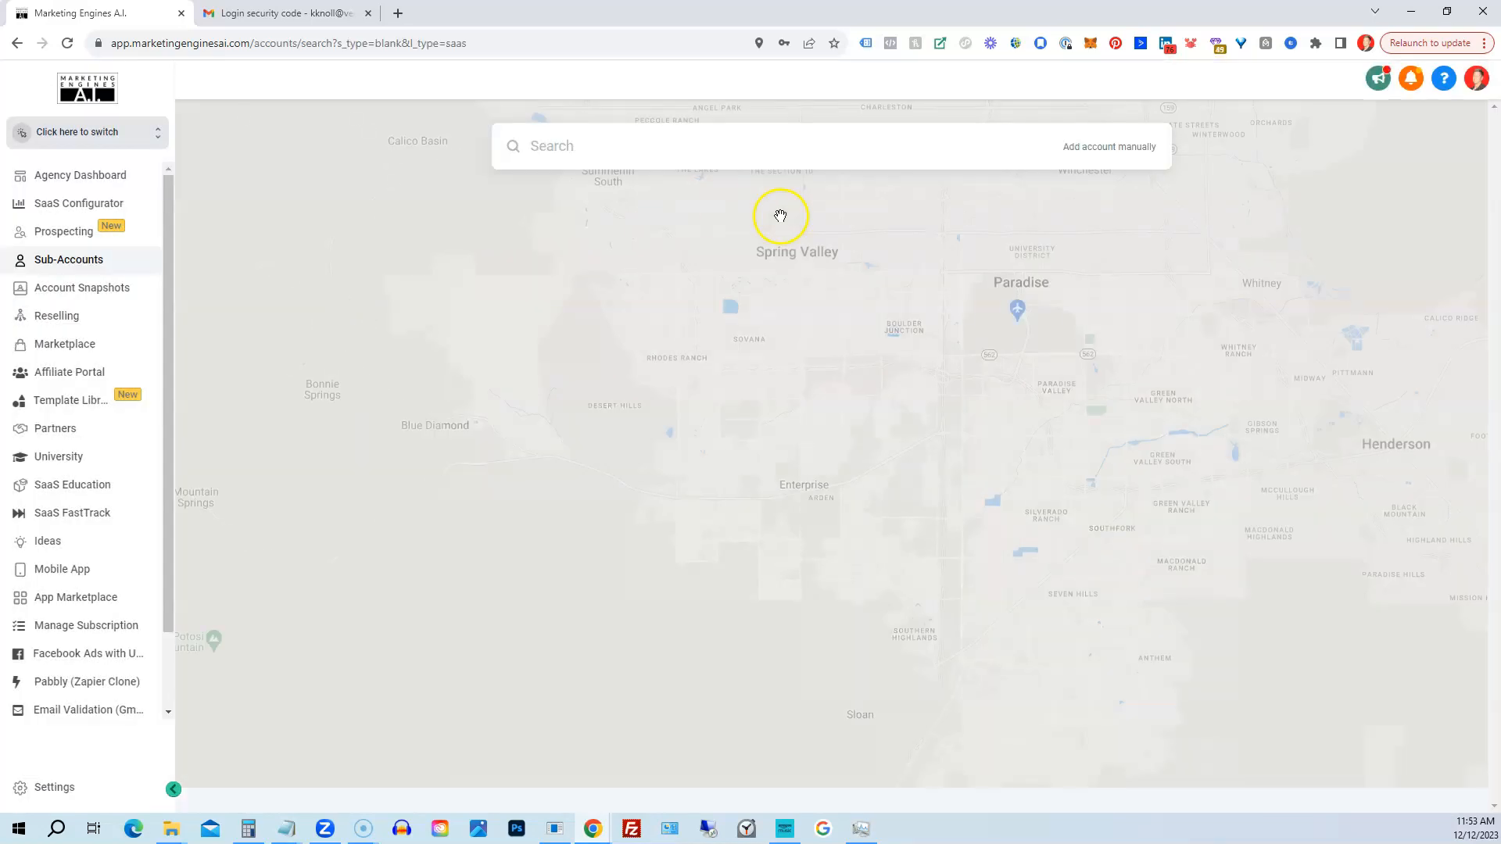
pyautogui.click(1093, 149)
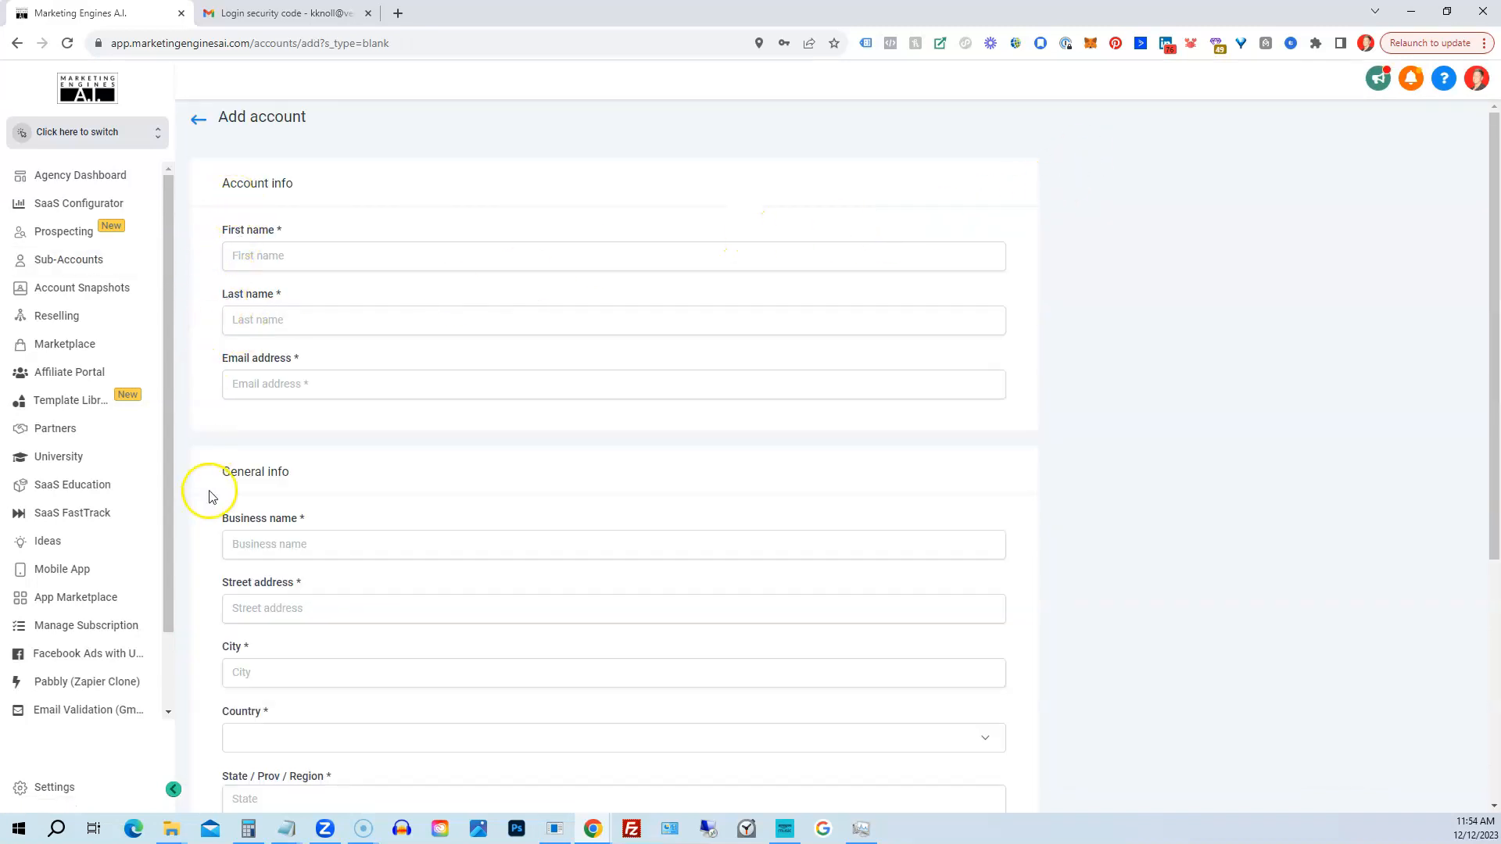
# - Review the empty account info and general info fields of the manual account form and return to the Sub-Accounts list
pyautogui.scroll(-2, 208, 547)
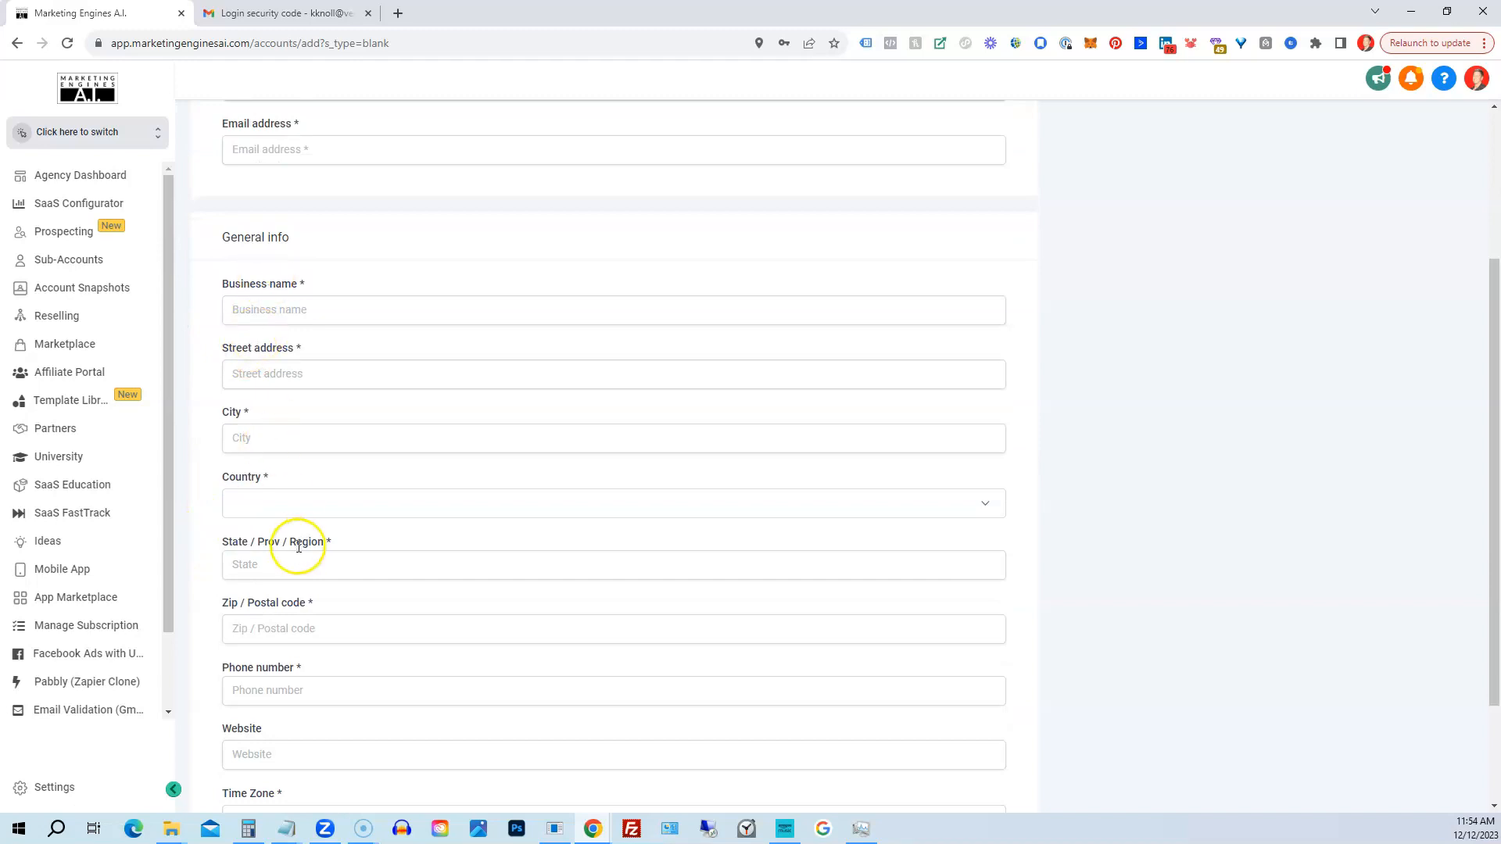
pyautogui.scroll(-2, 297, 555)
pyautogui.scroll(2, 289, 610)
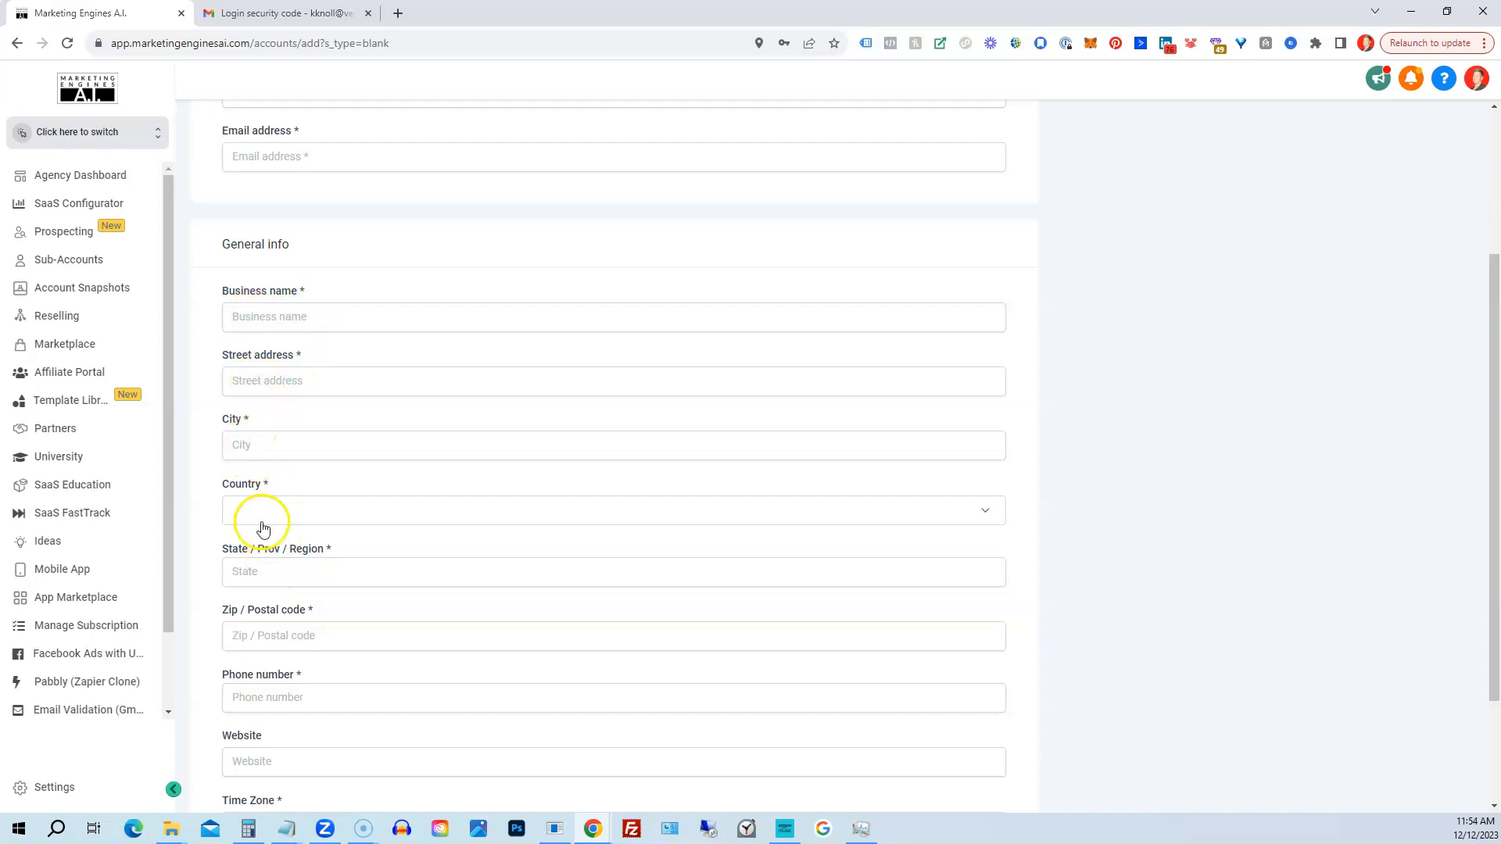
pyautogui.scroll(-2, 266, 633)
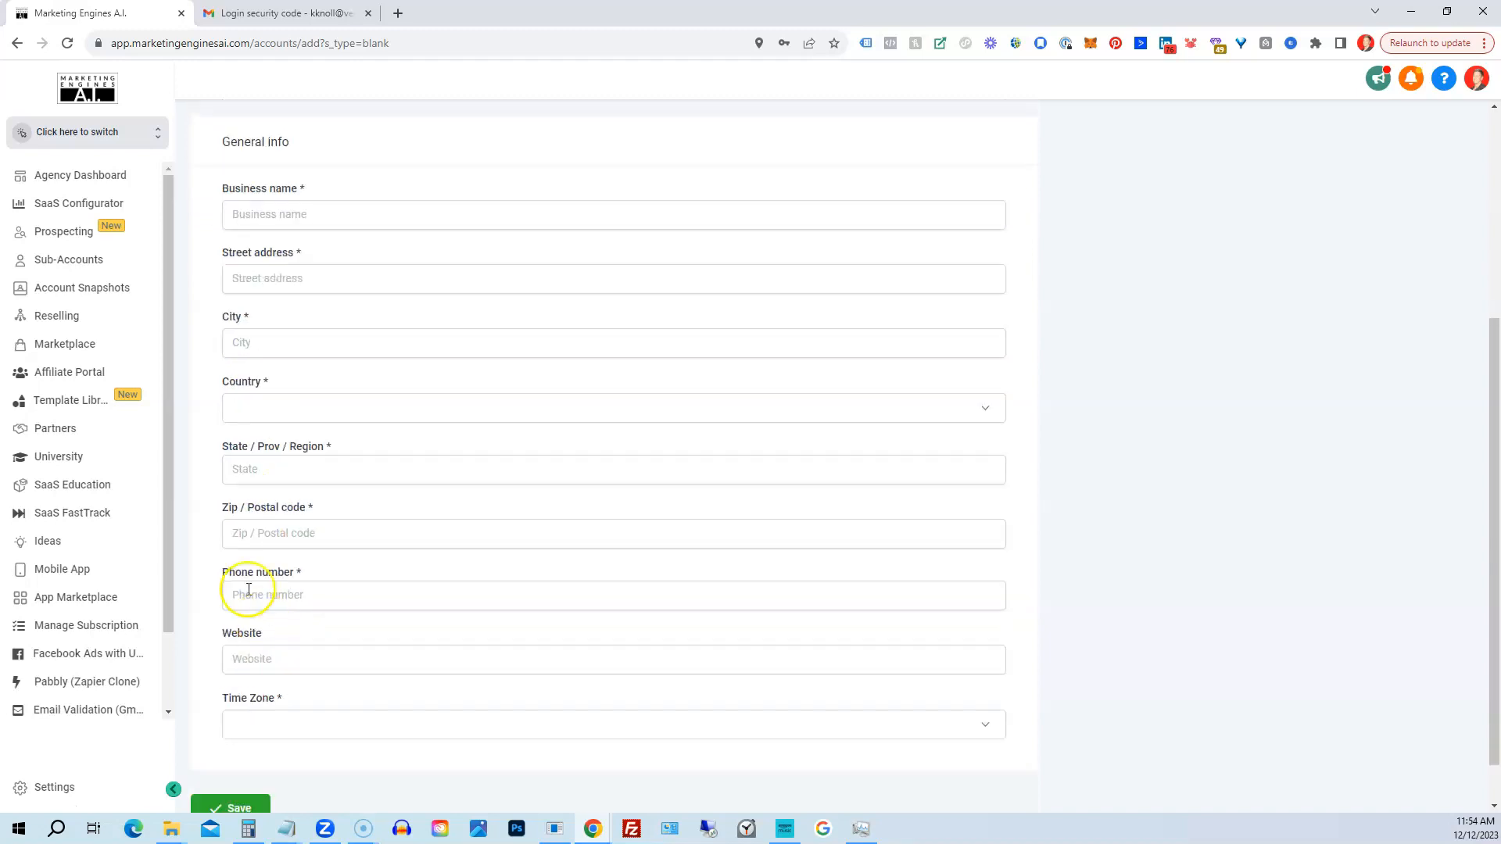
pyautogui.scroll(5, 261, 579)
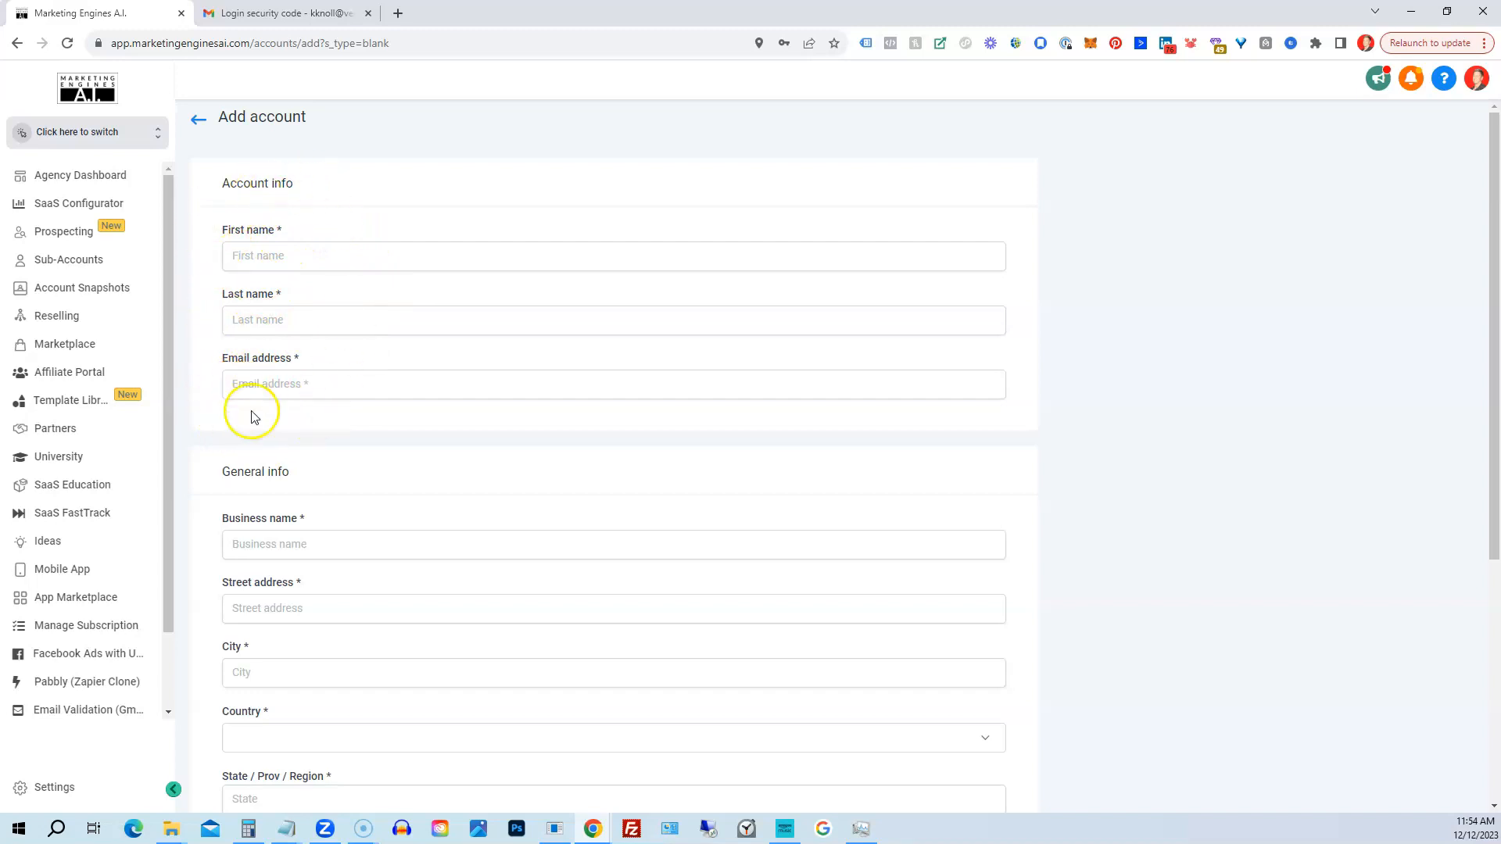
pyautogui.click(194, 122)
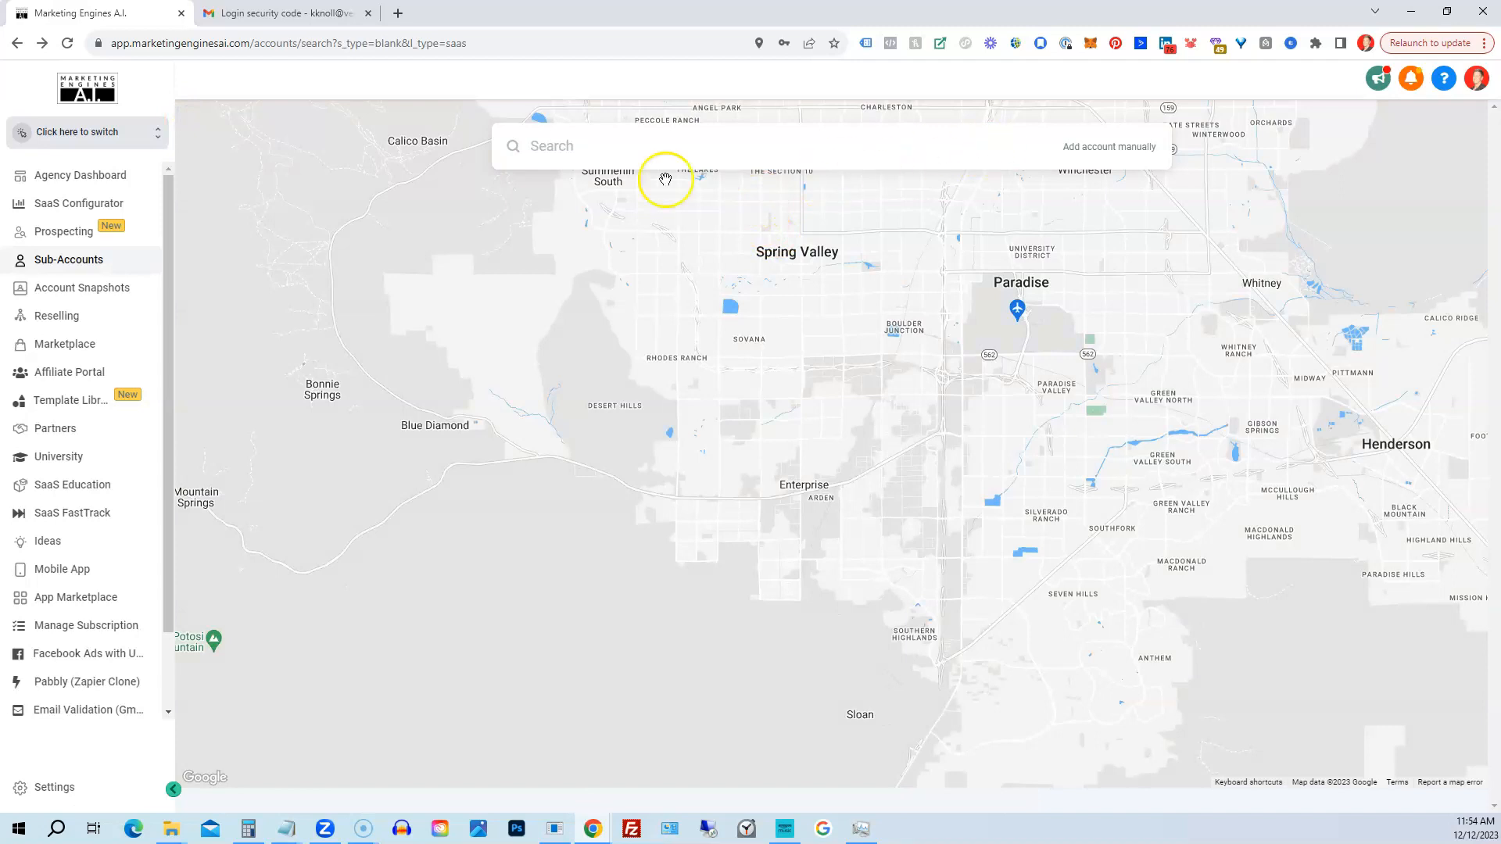
pyautogui.click(90, 258)
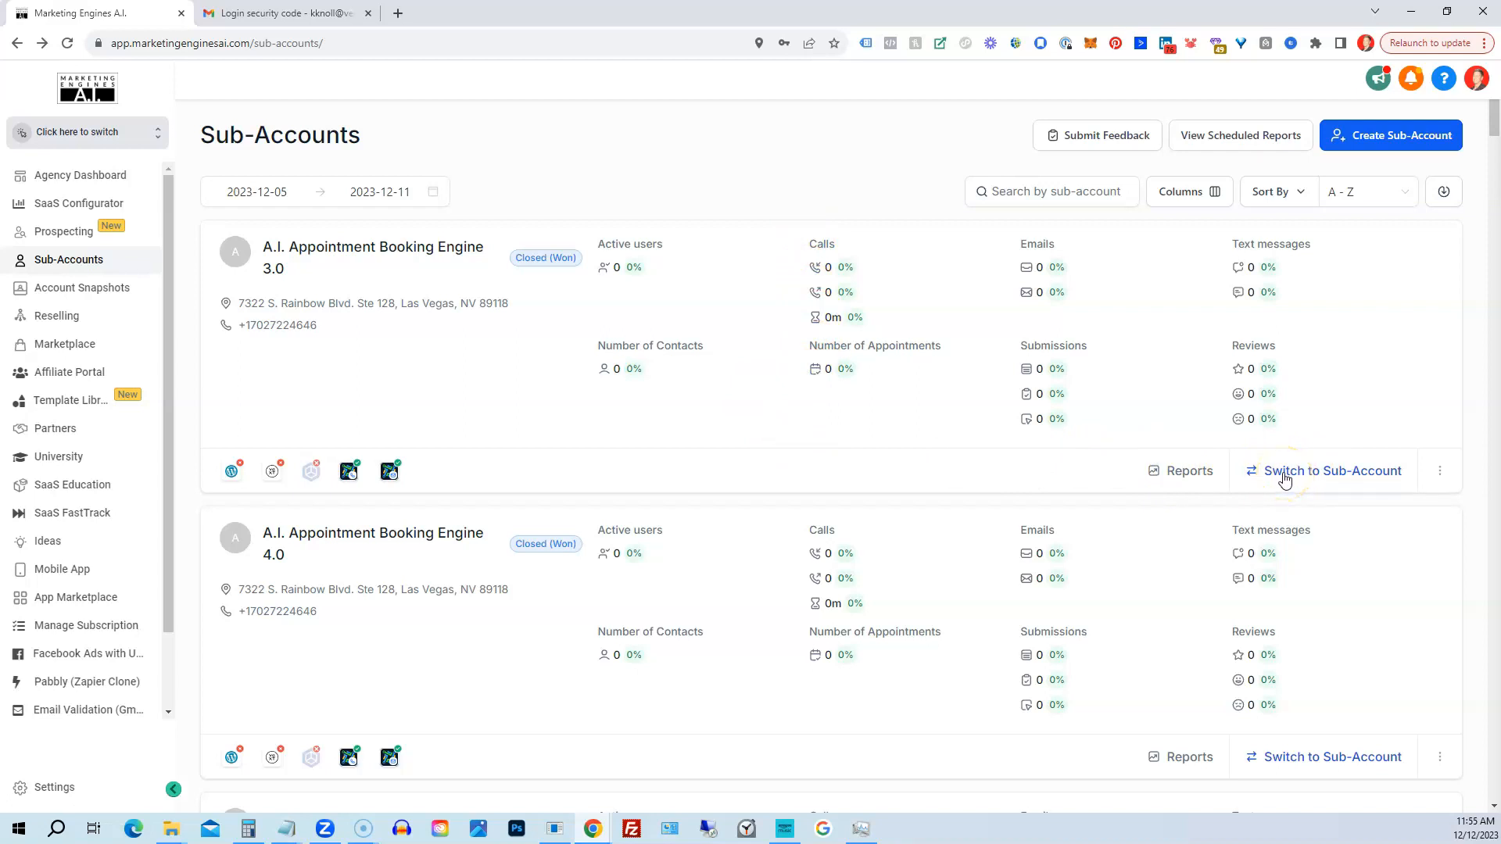
# - Review the sub-accounts list from the A.I. engine accounts down to the paused media sub-account
pyautogui.click(1440, 470)
pyautogui.scroll(-9, 459, 336)
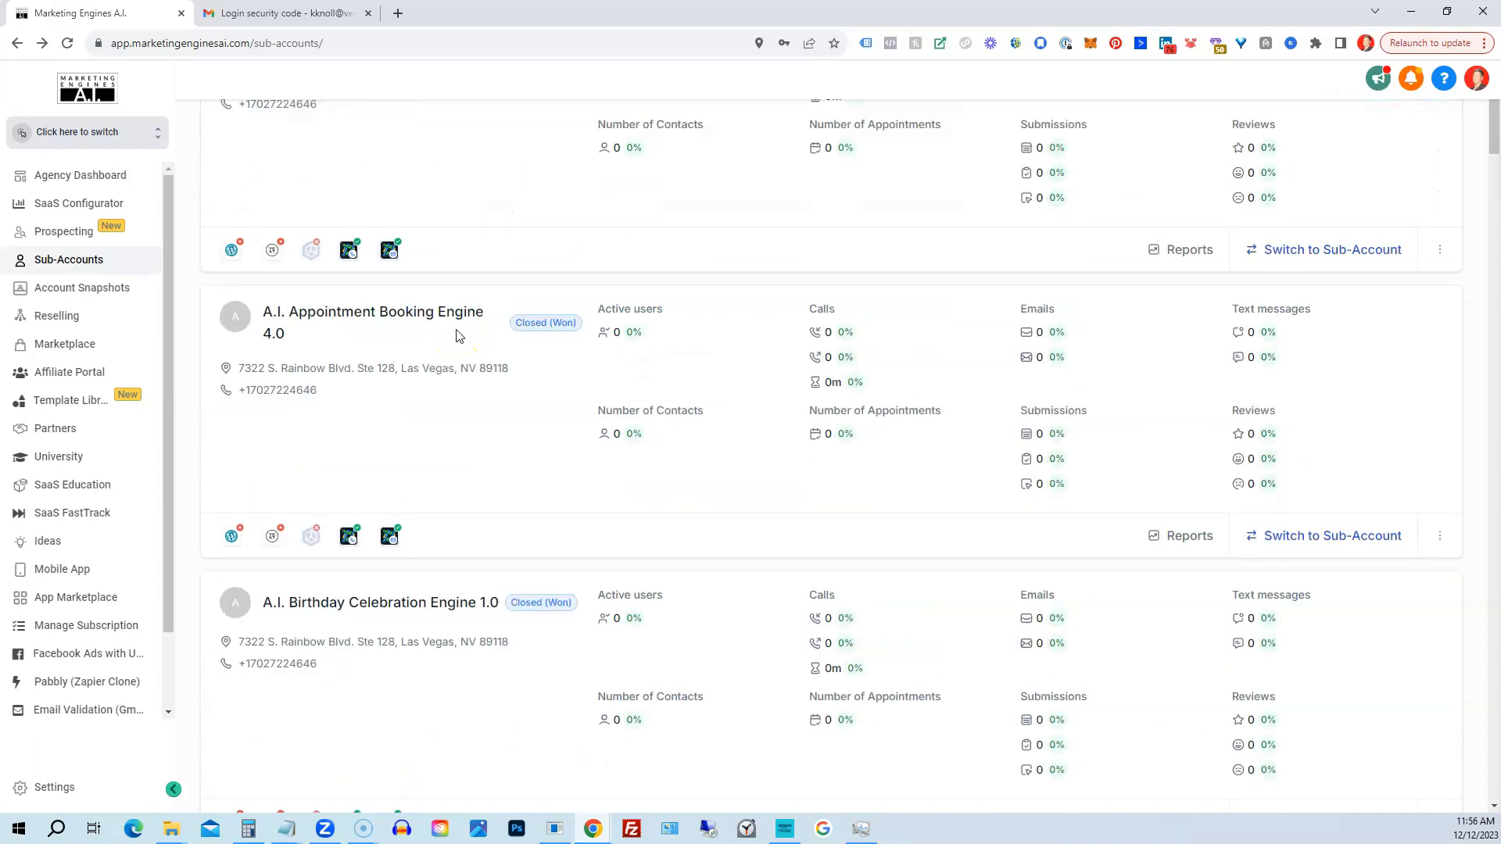
pyautogui.scroll(-12, 459, 333)
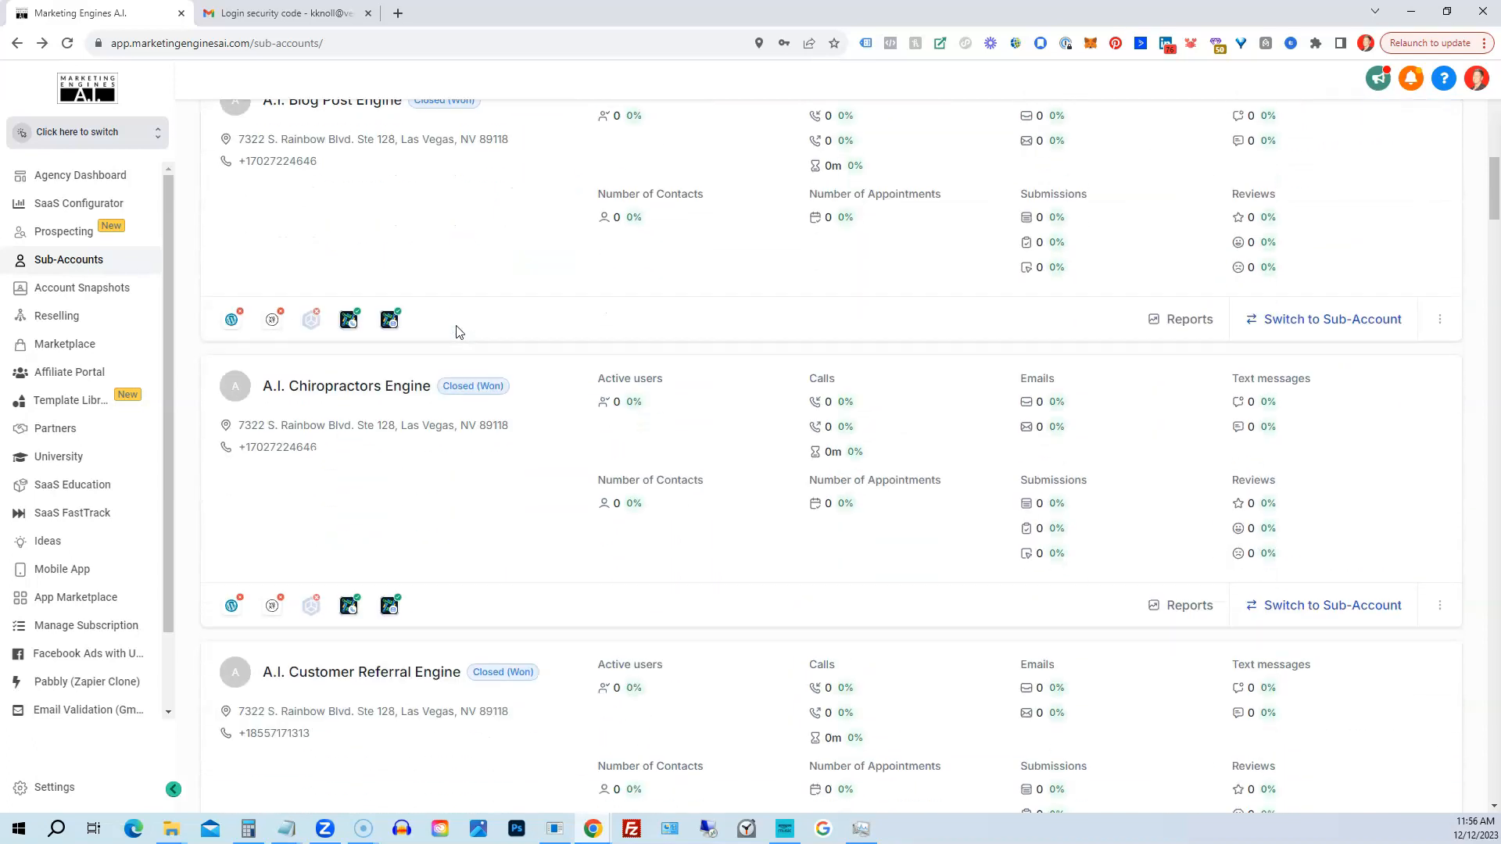
pyautogui.scroll(-12, 459, 329)
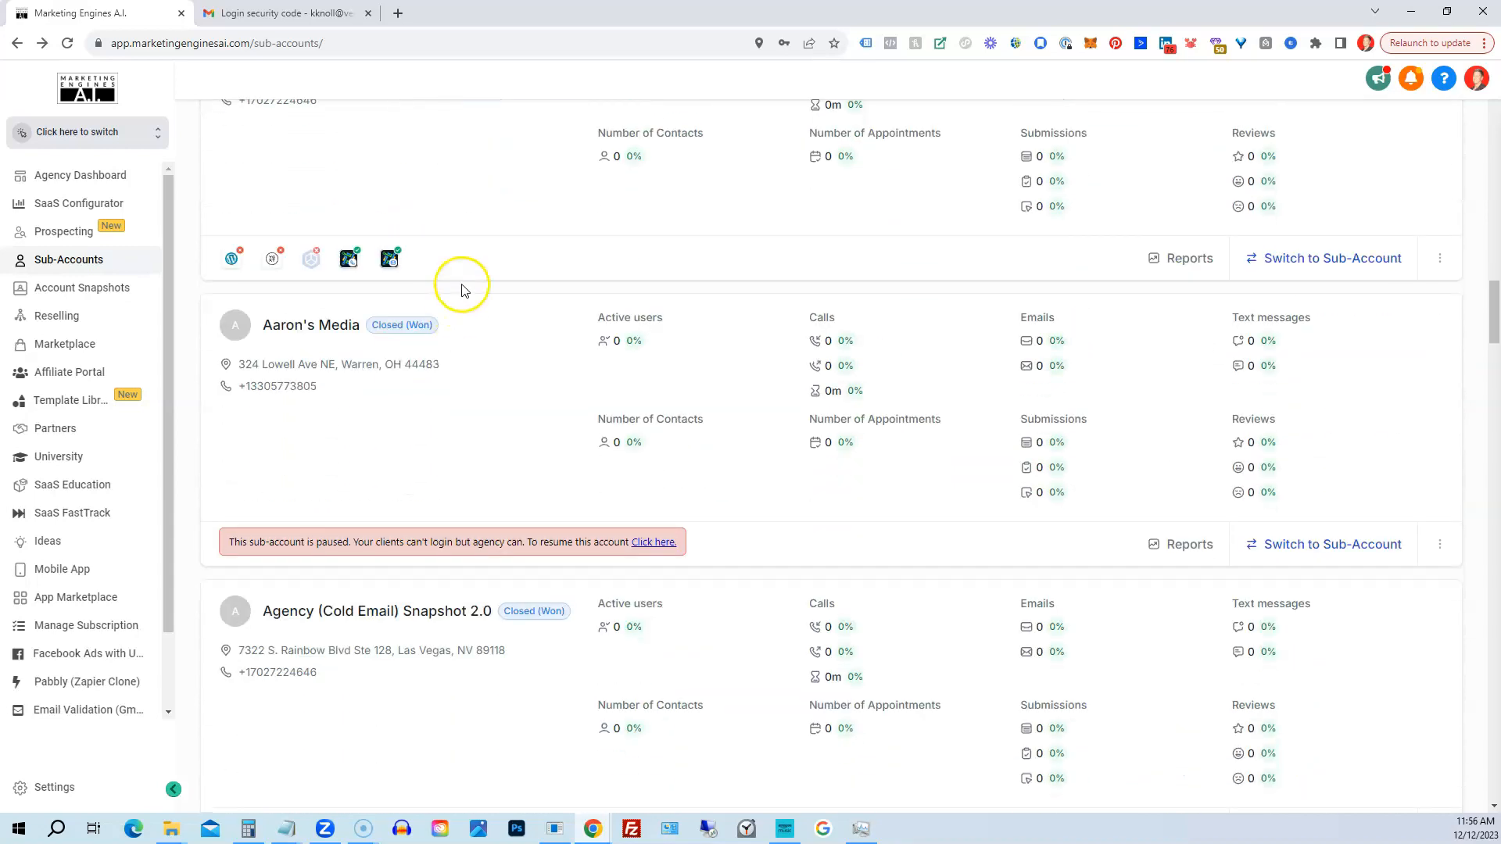
pyautogui.scroll(-4, 459, 291)
pyautogui.scroll(3, 436, 262)
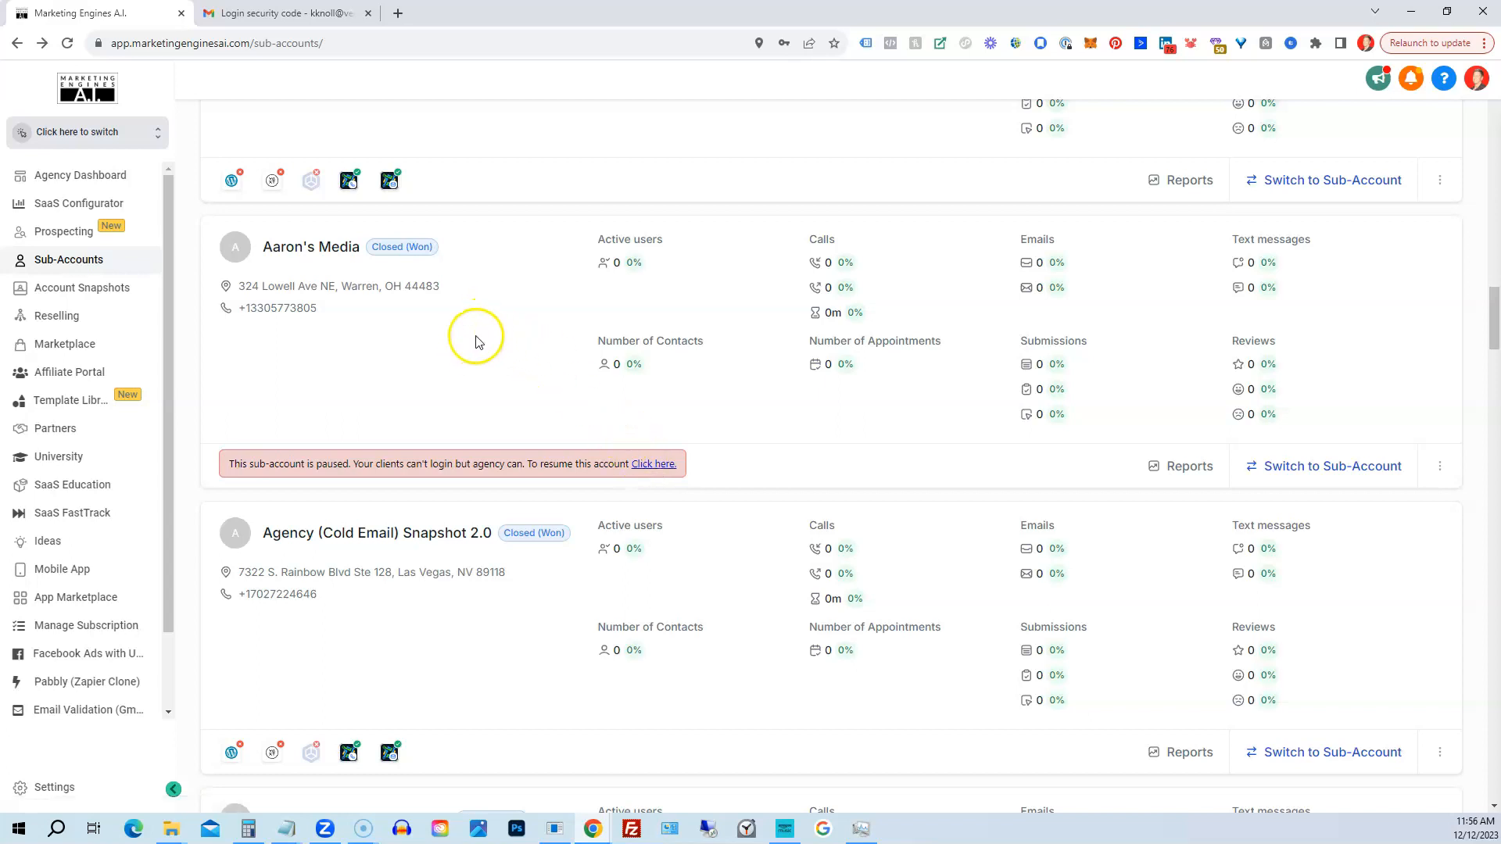
# - Examine the service status icons of the sub-account with an active SaaS subscription, including its email service
pyautogui.scroll(-8, 473, 297)
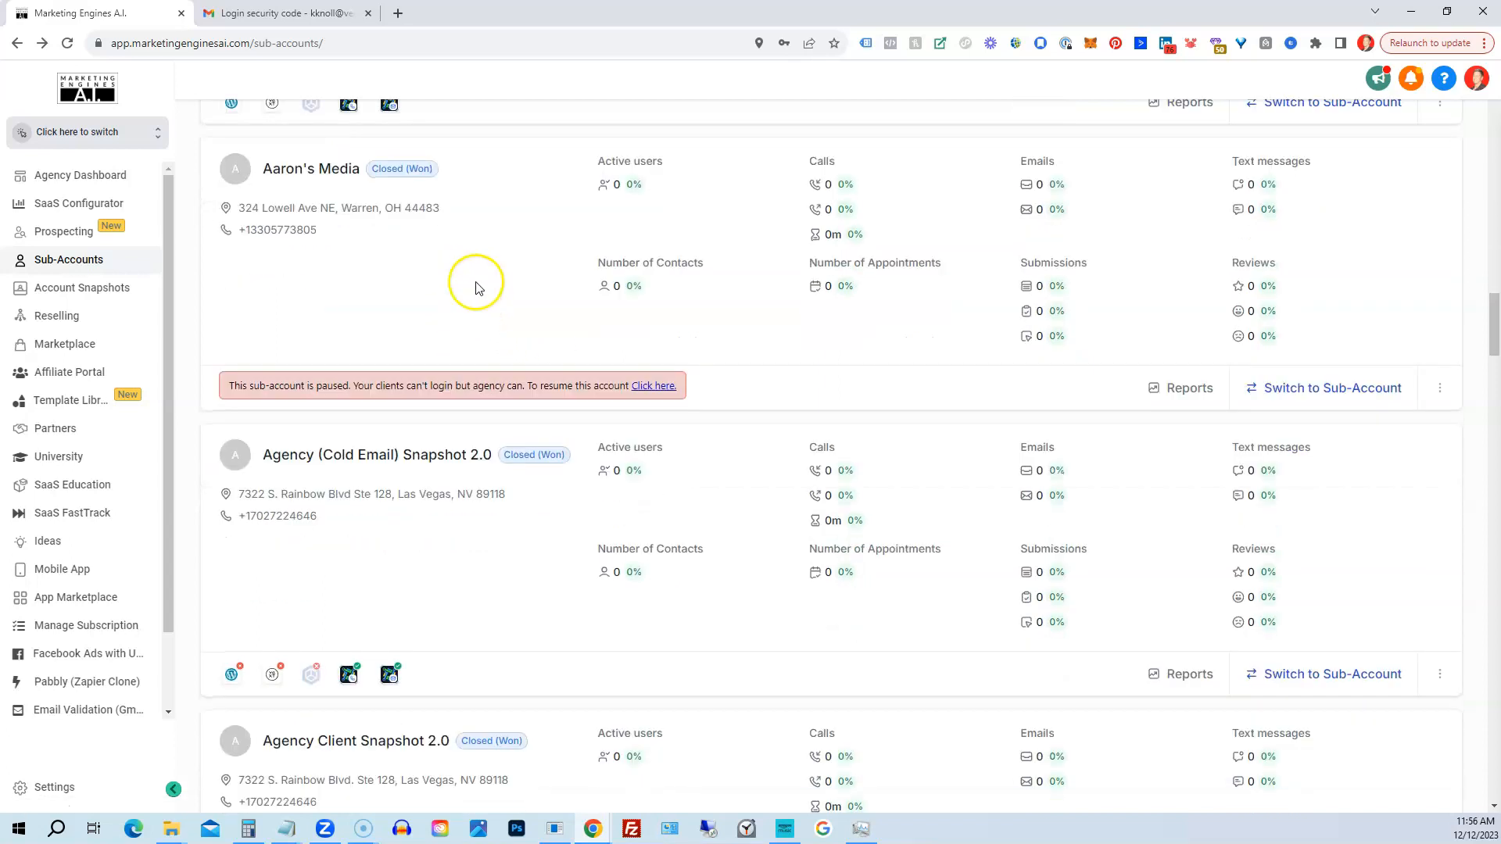
pyautogui.scroll(-3, 463, 250)
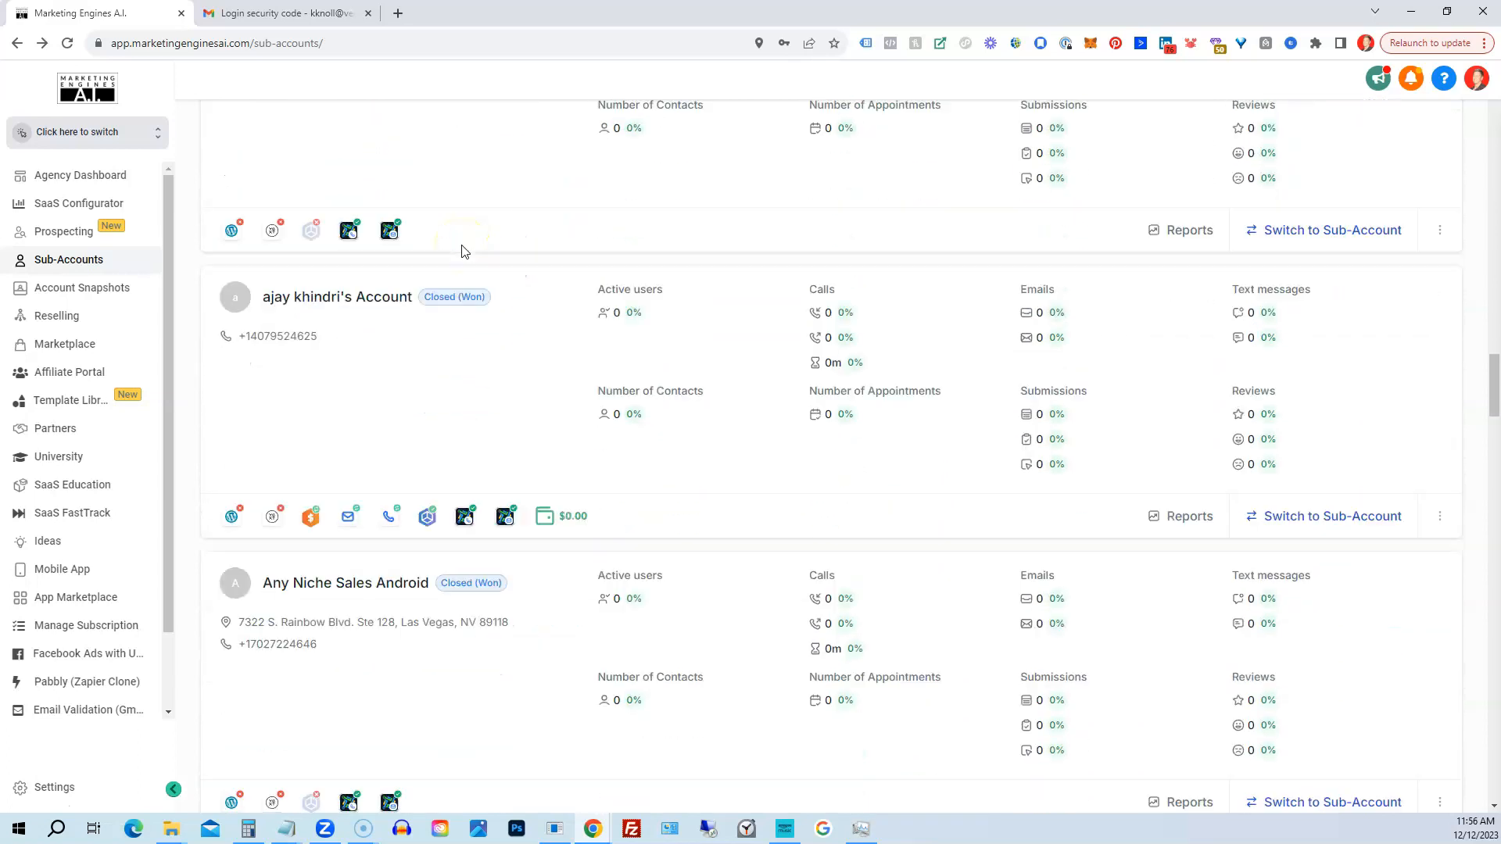
pyautogui.scroll(-1, 316, 328)
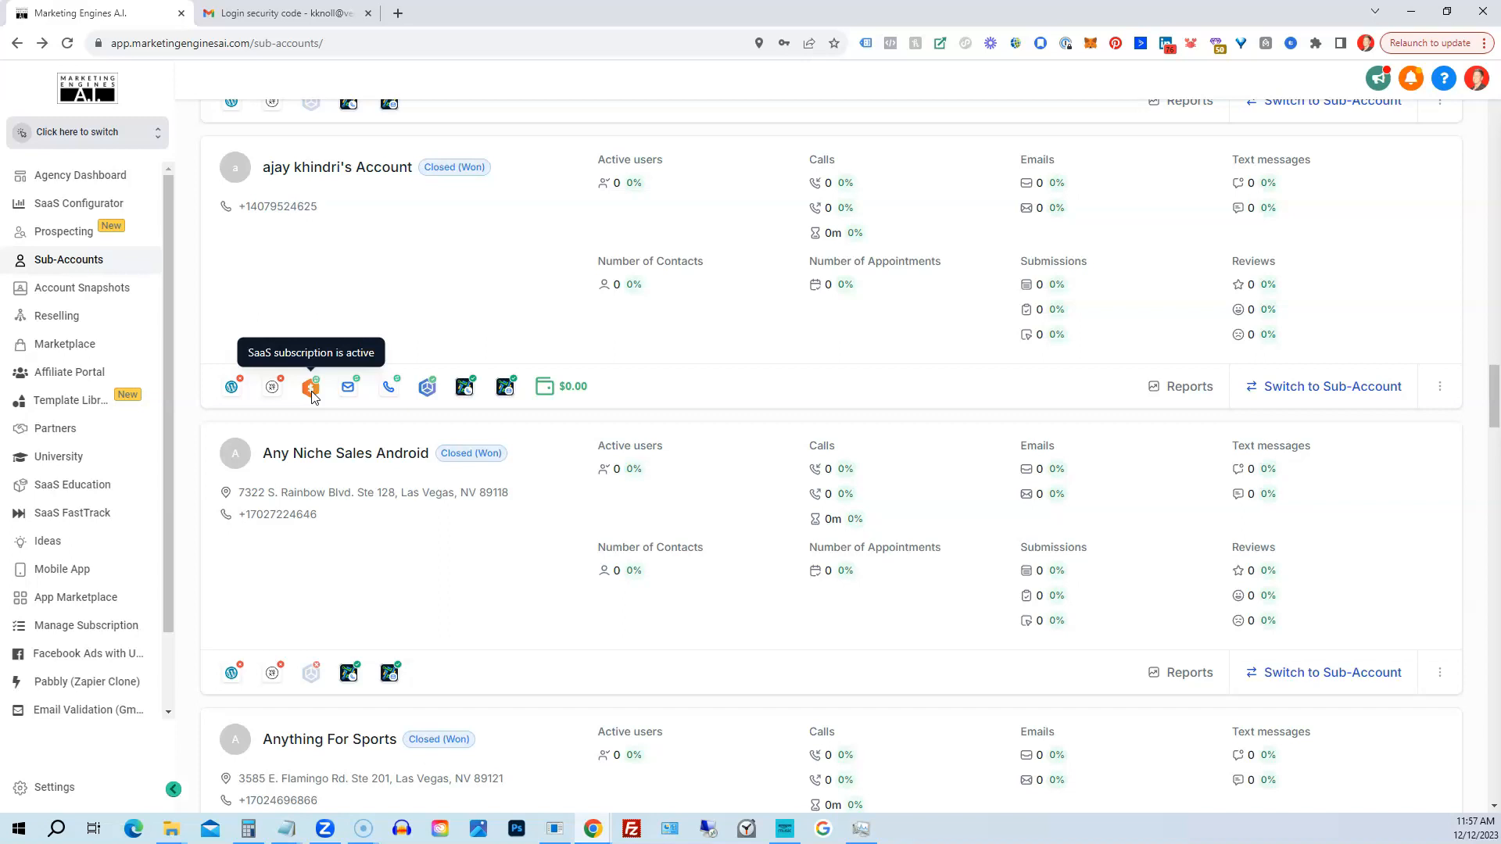
pyautogui.click(349, 391)
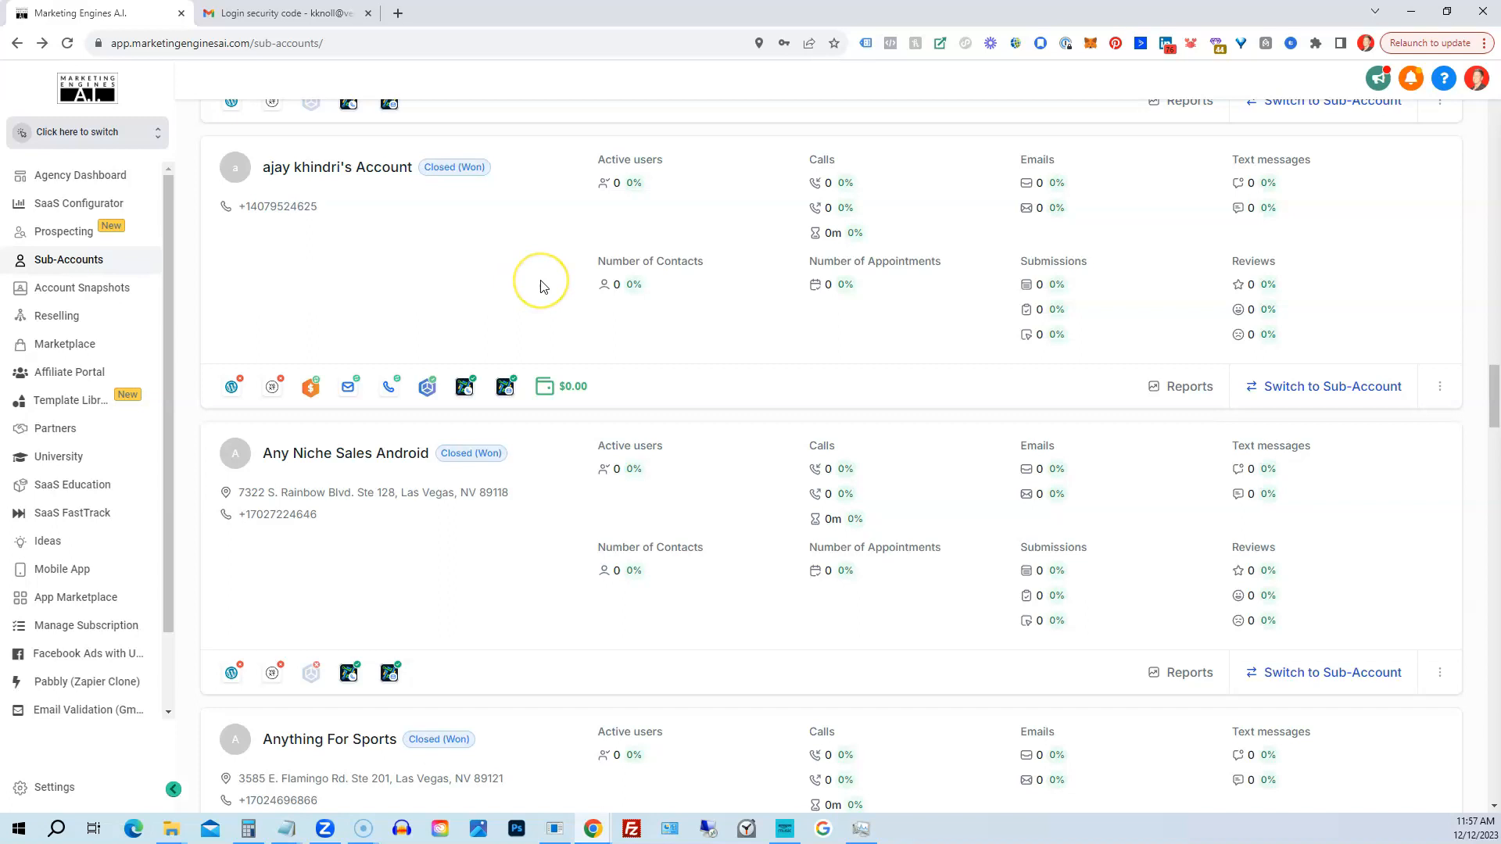
# - Return to the start of the Sub-Accounts list and check its sort order and download options
pyautogui.scroll(1, 543, 286)
pyautogui.scroll(20, 543, 286)
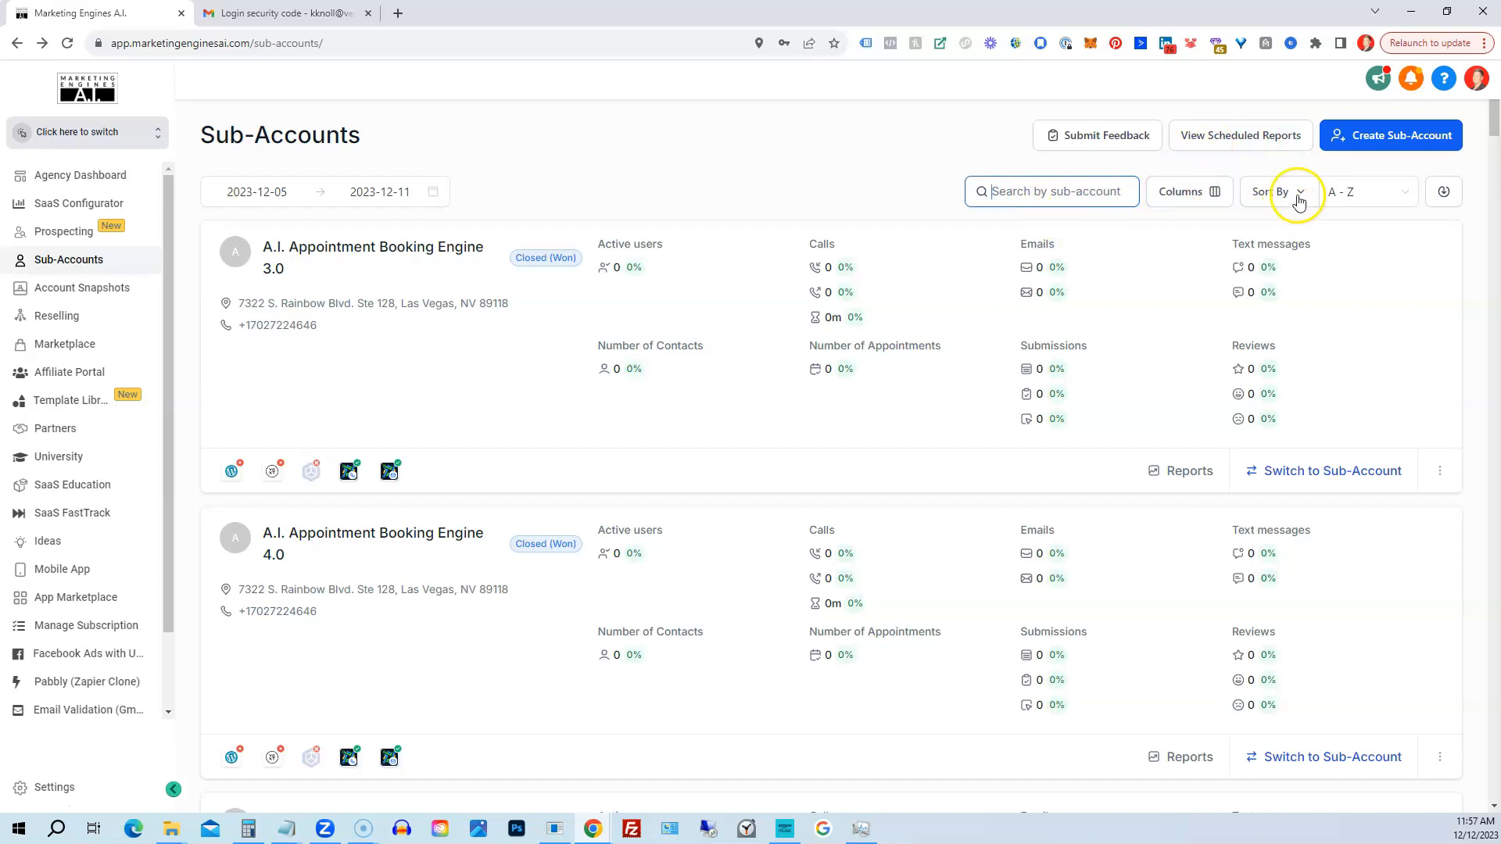
pyautogui.click(1343, 196)
pyautogui.click(1445, 201)
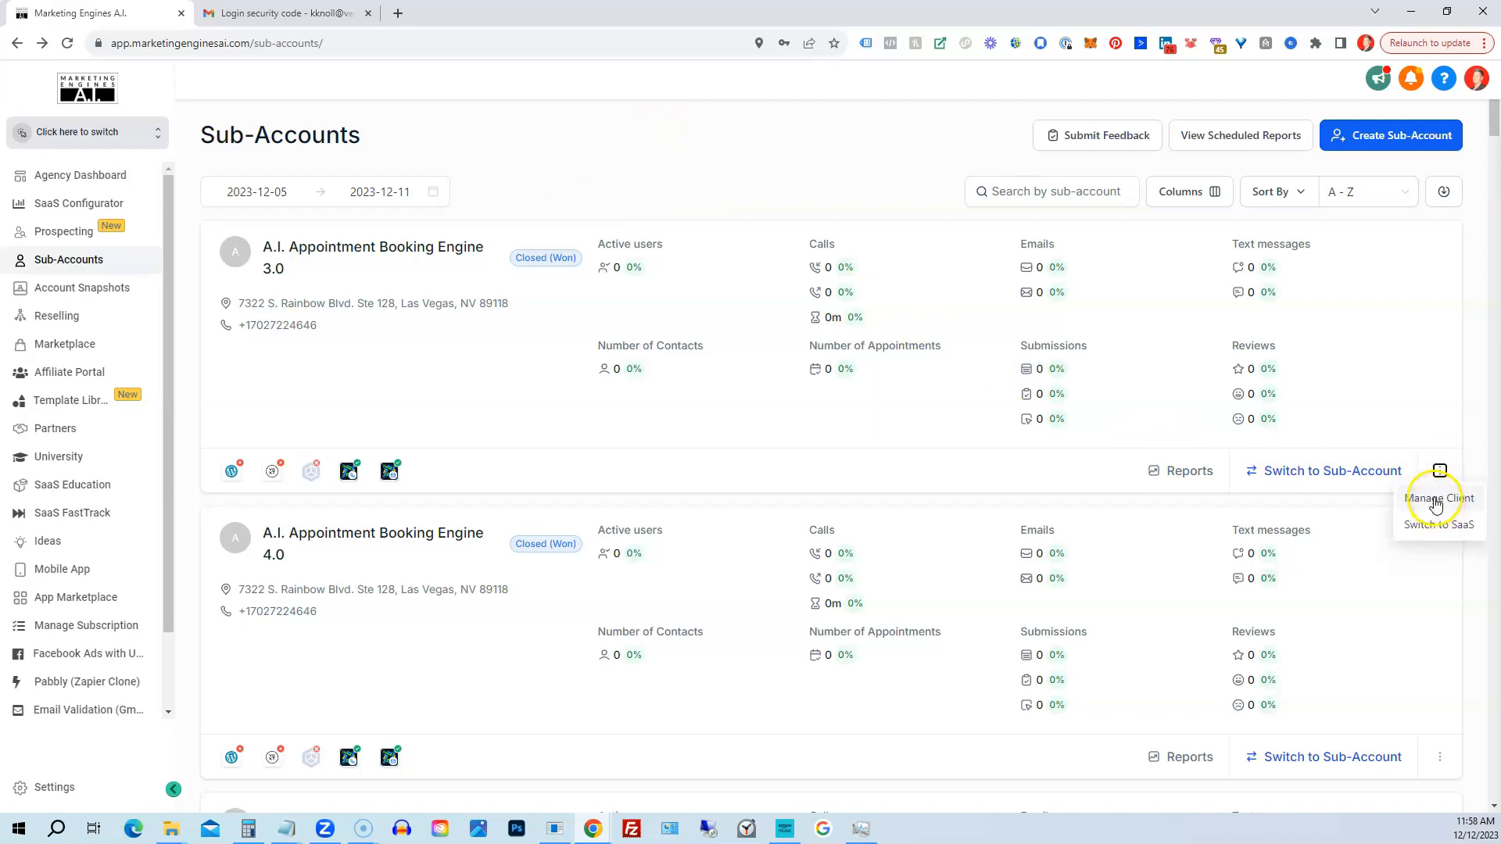
# - Open the client management page of A.I. Appointment Booking Engine 3.0 and view its Task and Note activity forms
pyautogui.click(1435, 500)
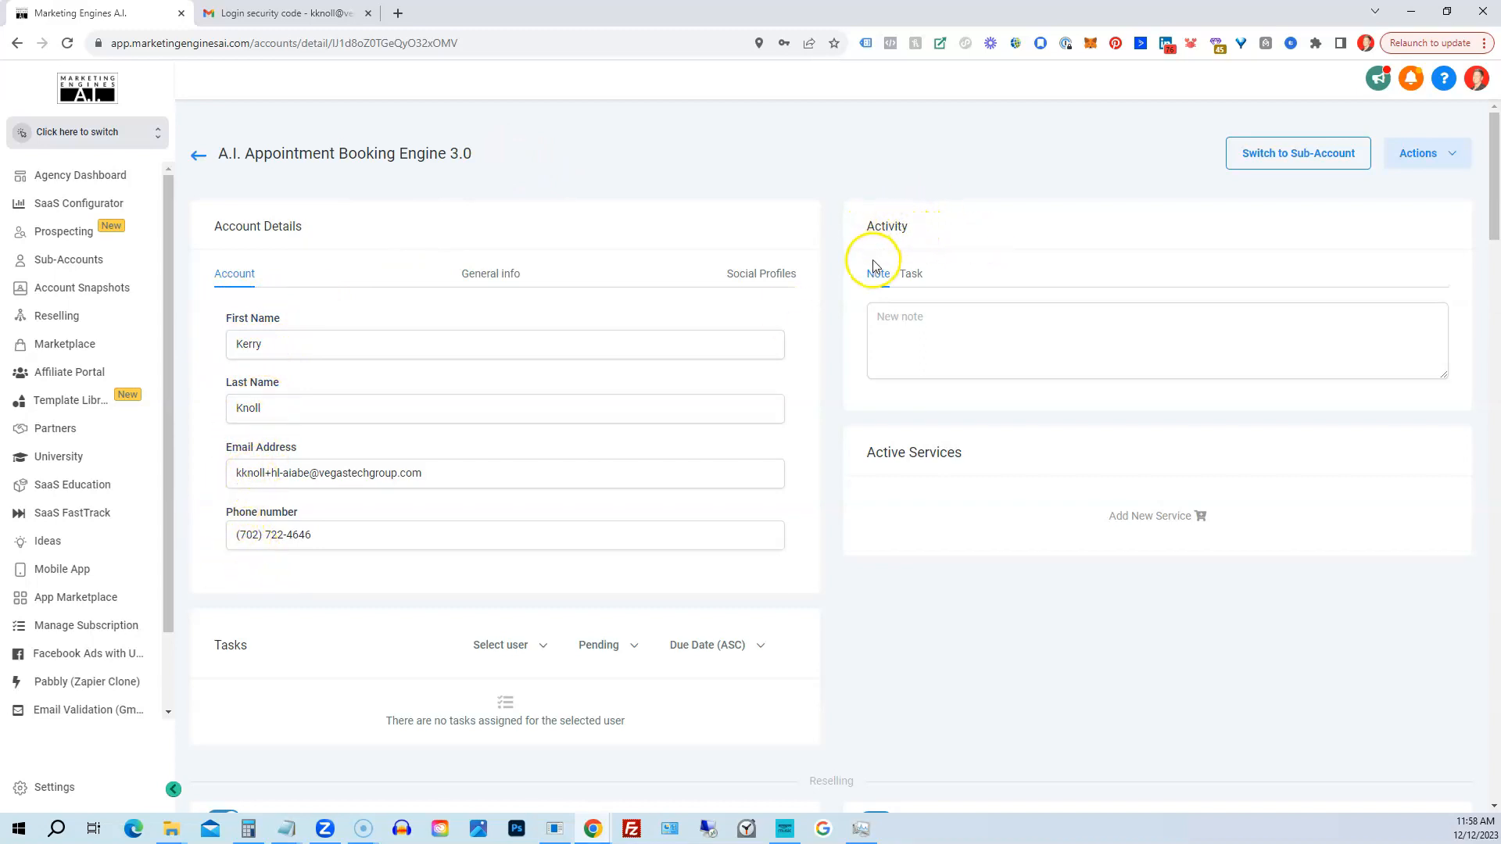
pyautogui.click(918, 279)
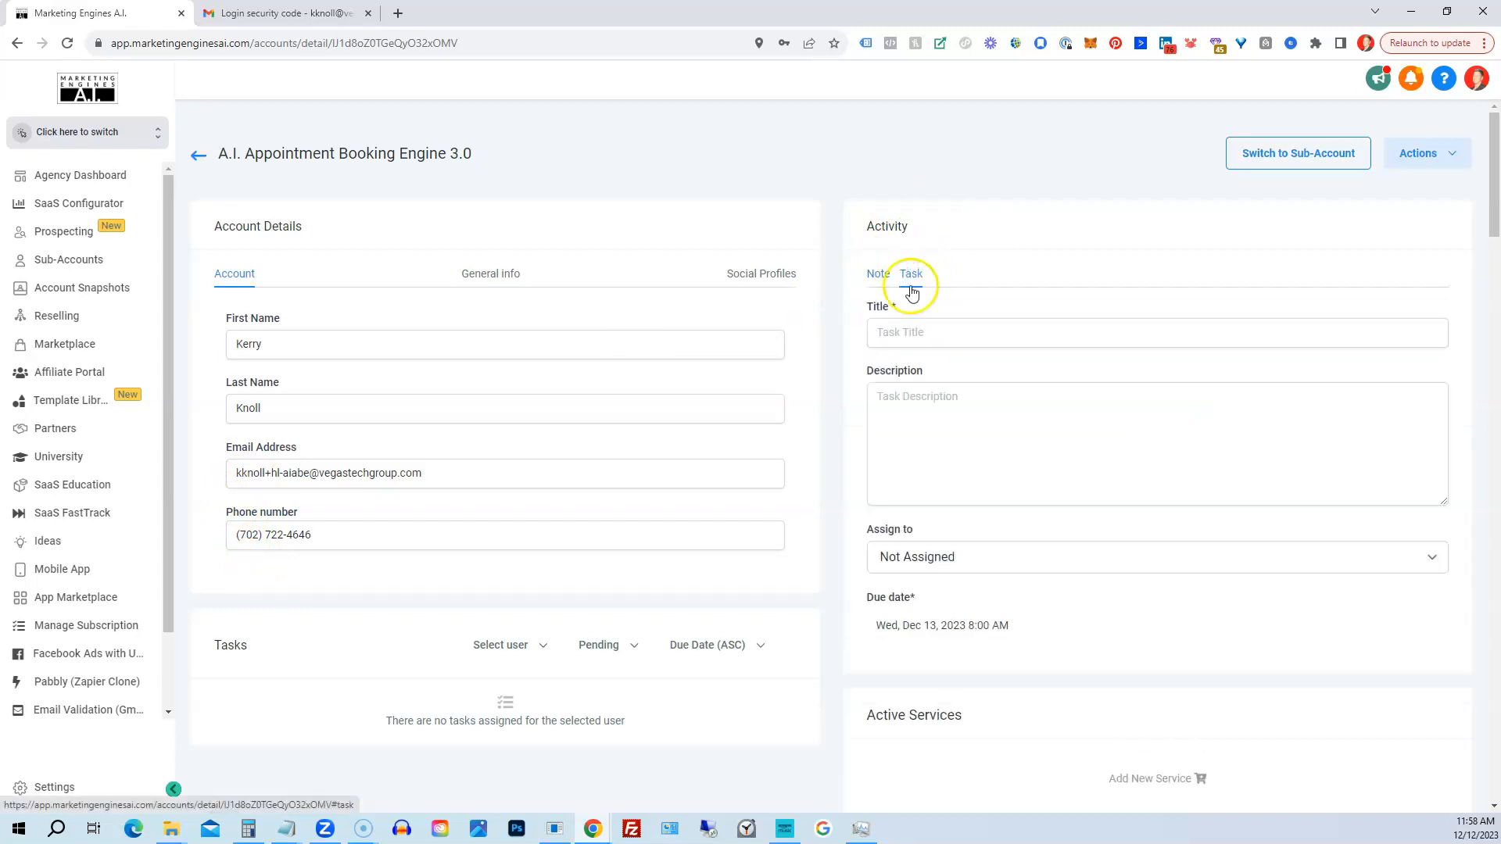
pyautogui.click(867, 277)
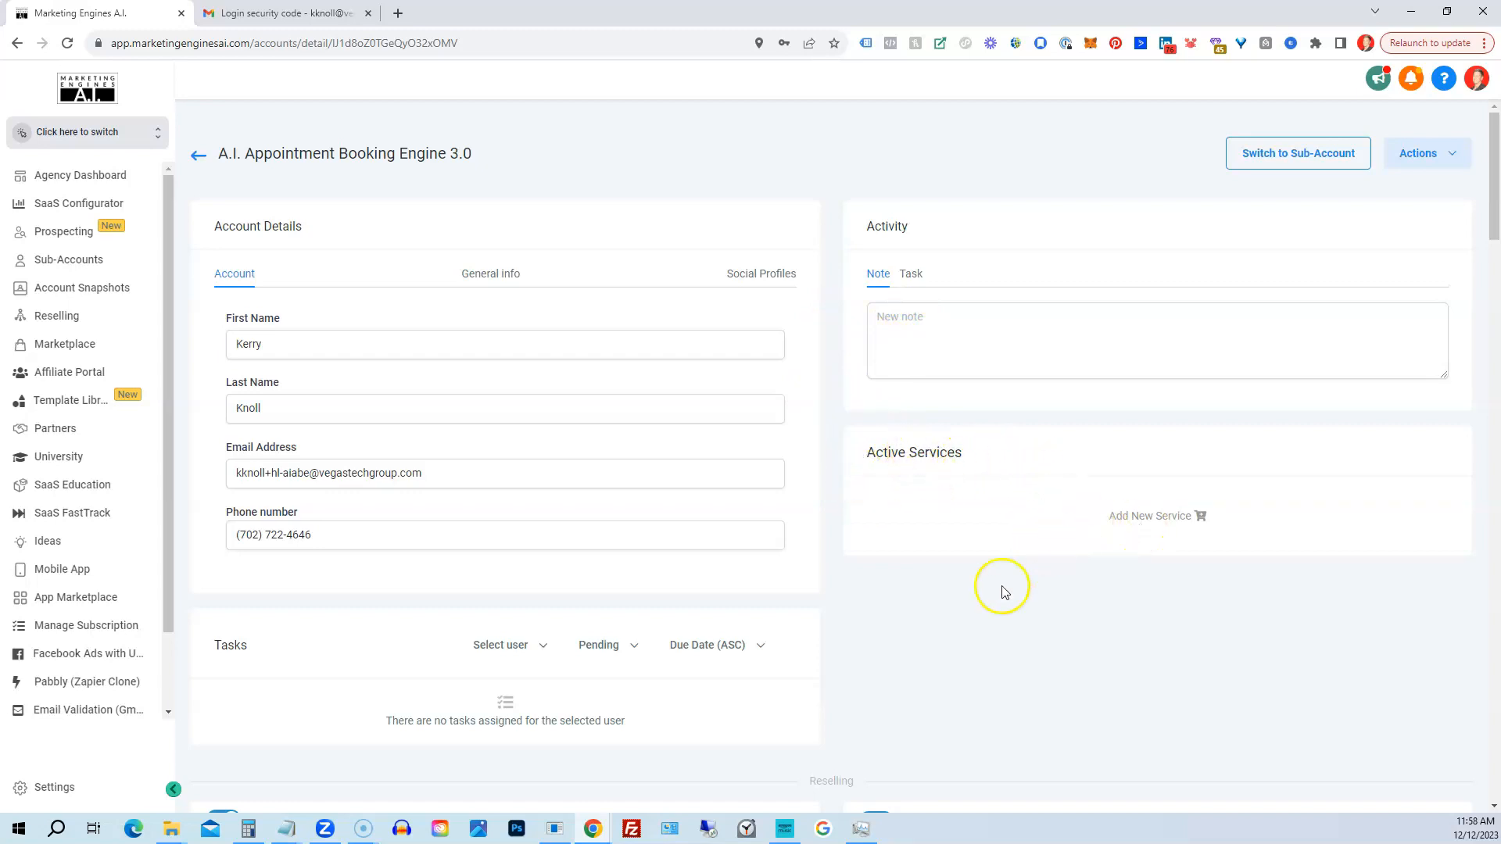
# - Review the account's Tasks section and the Conversation AI resell offer, selecting its Your Price value
pyautogui.scroll(-4, 654, 570)
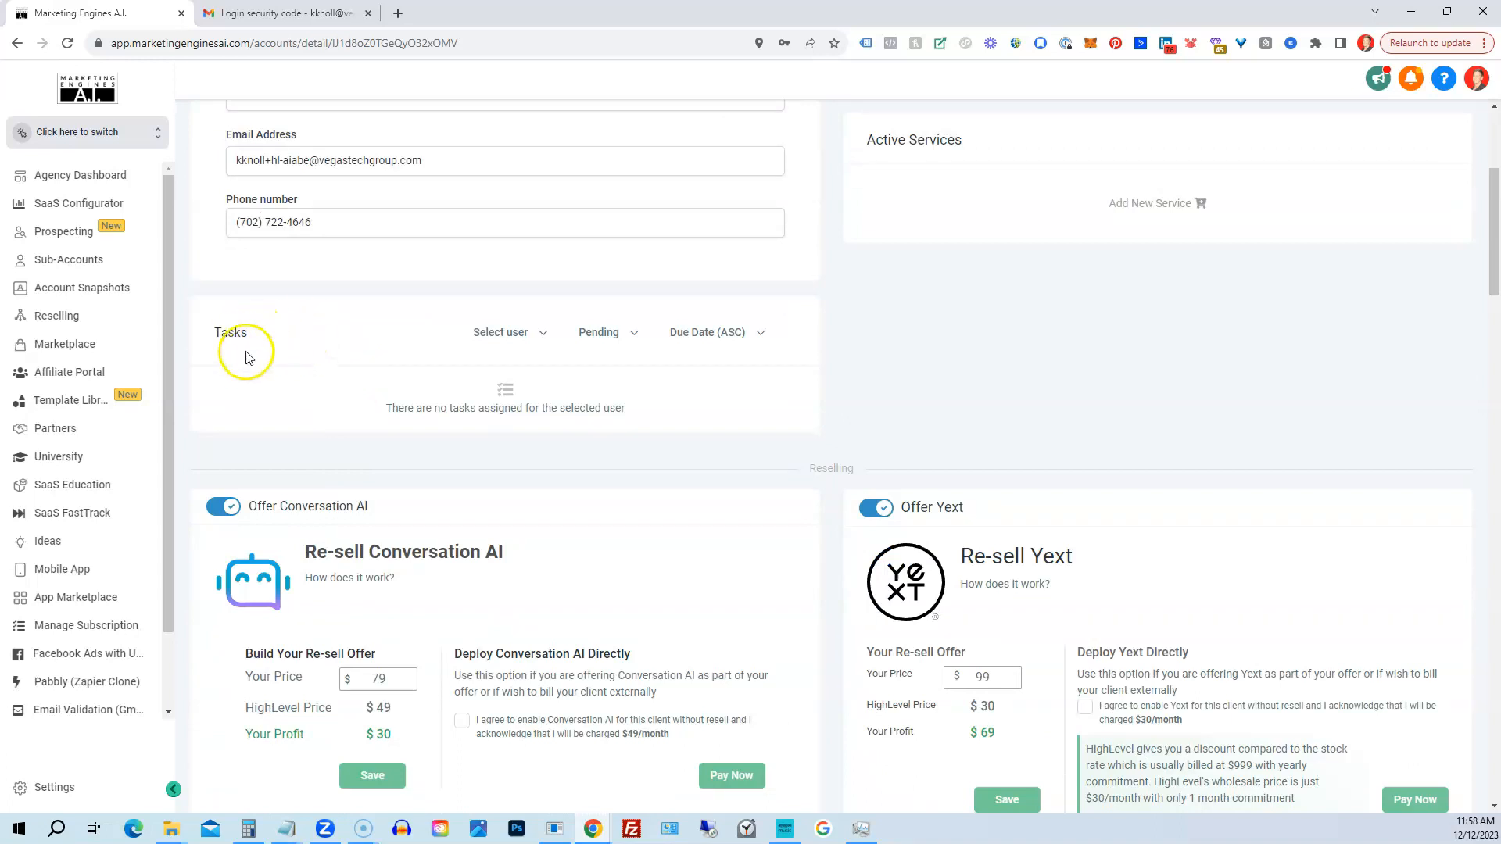
pyautogui.scroll(-2, 333, 399)
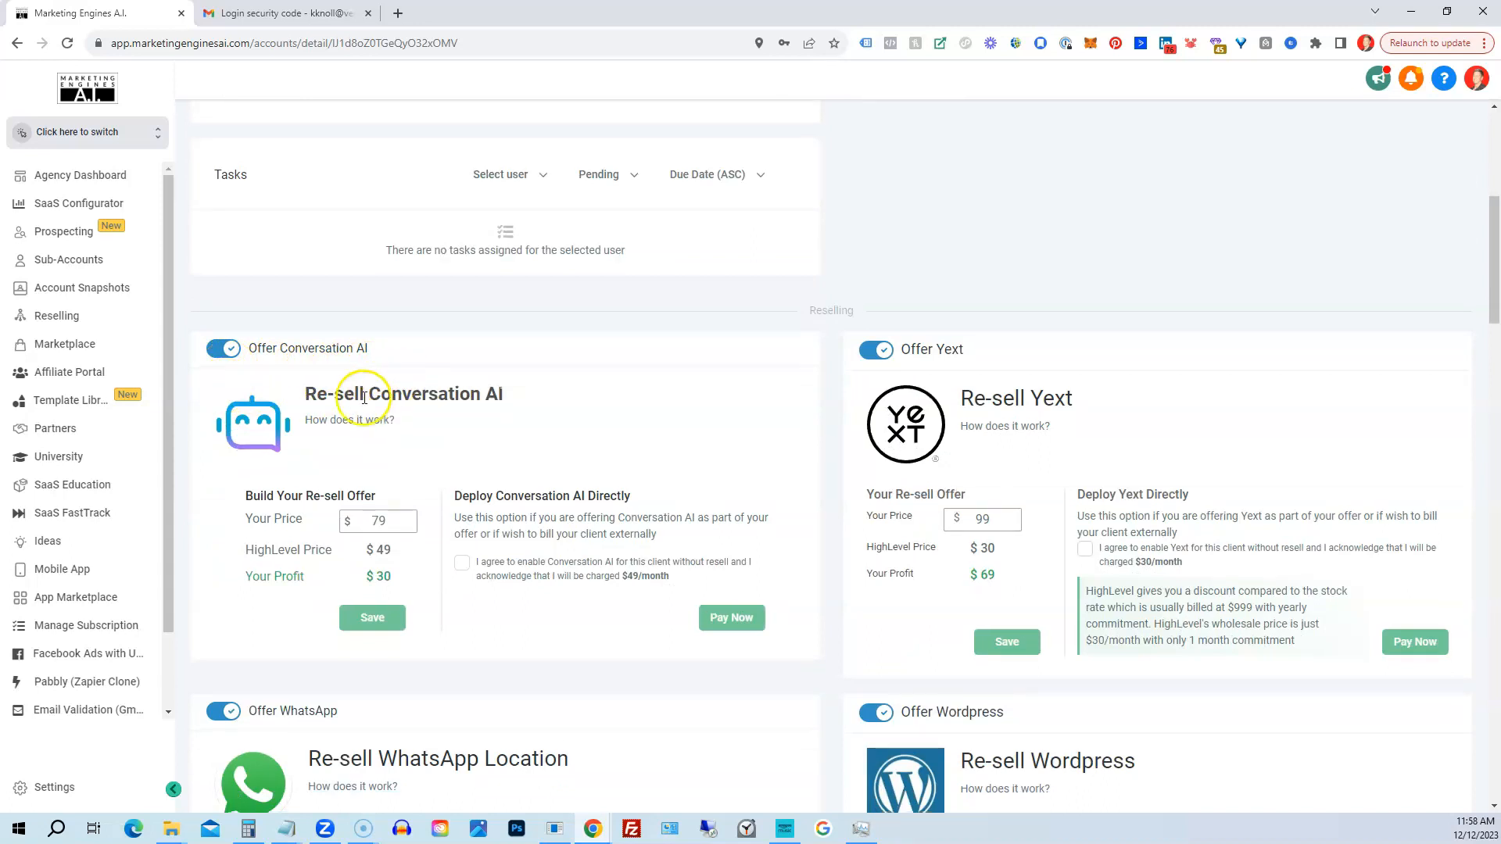
pyautogui.scroll(-2, 328, 390)
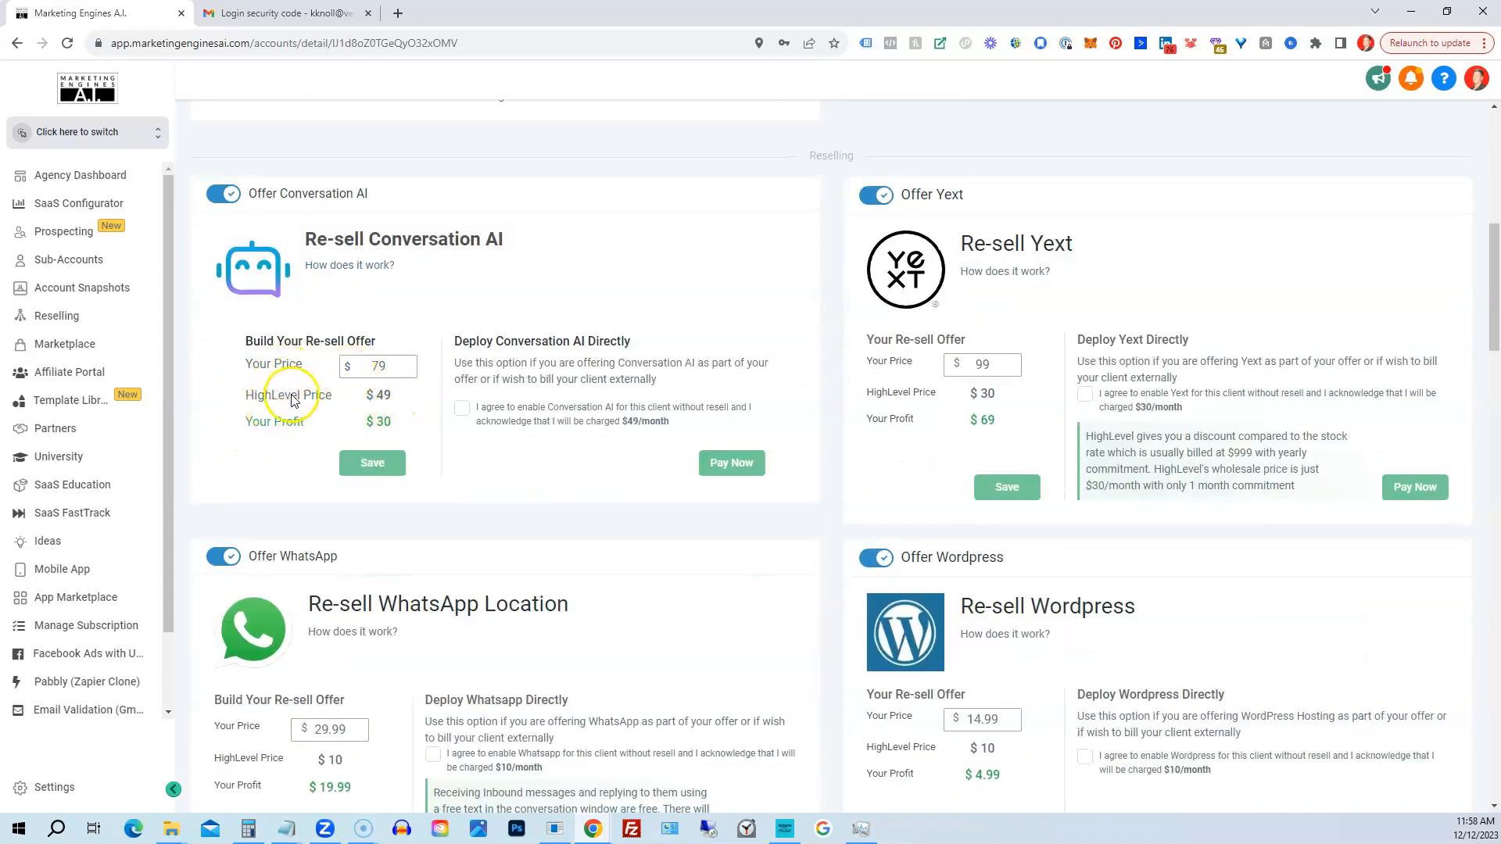
pyautogui.click(398, 365)
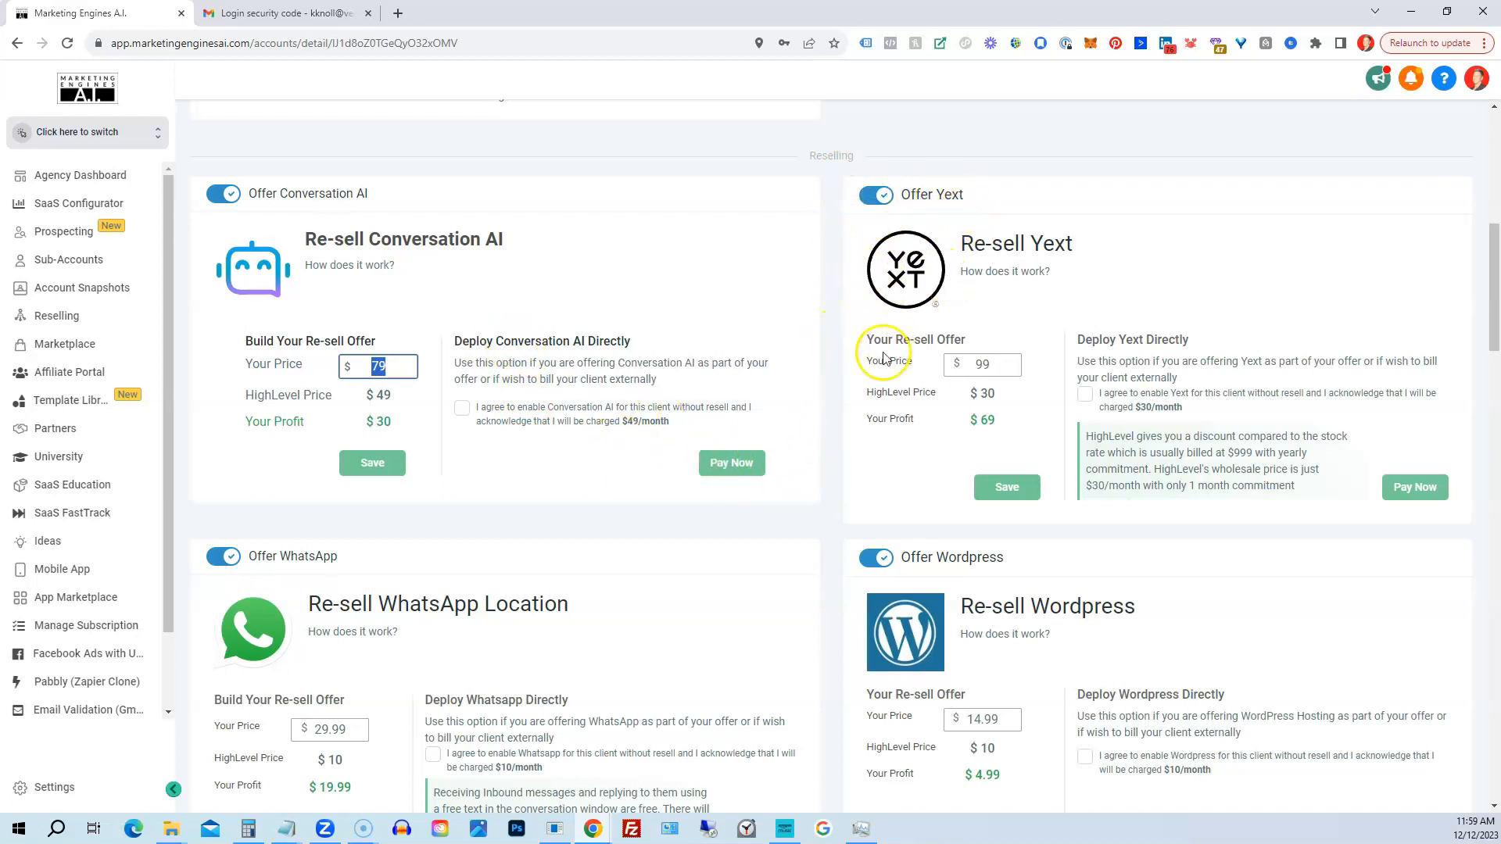
# - Review the remaining resell offers, from Yext, WhatsApp and WordPress to Text Tools, Stripe For Workflows and DeadlineEasy
pyautogui.scroll(-4, 885, 357)
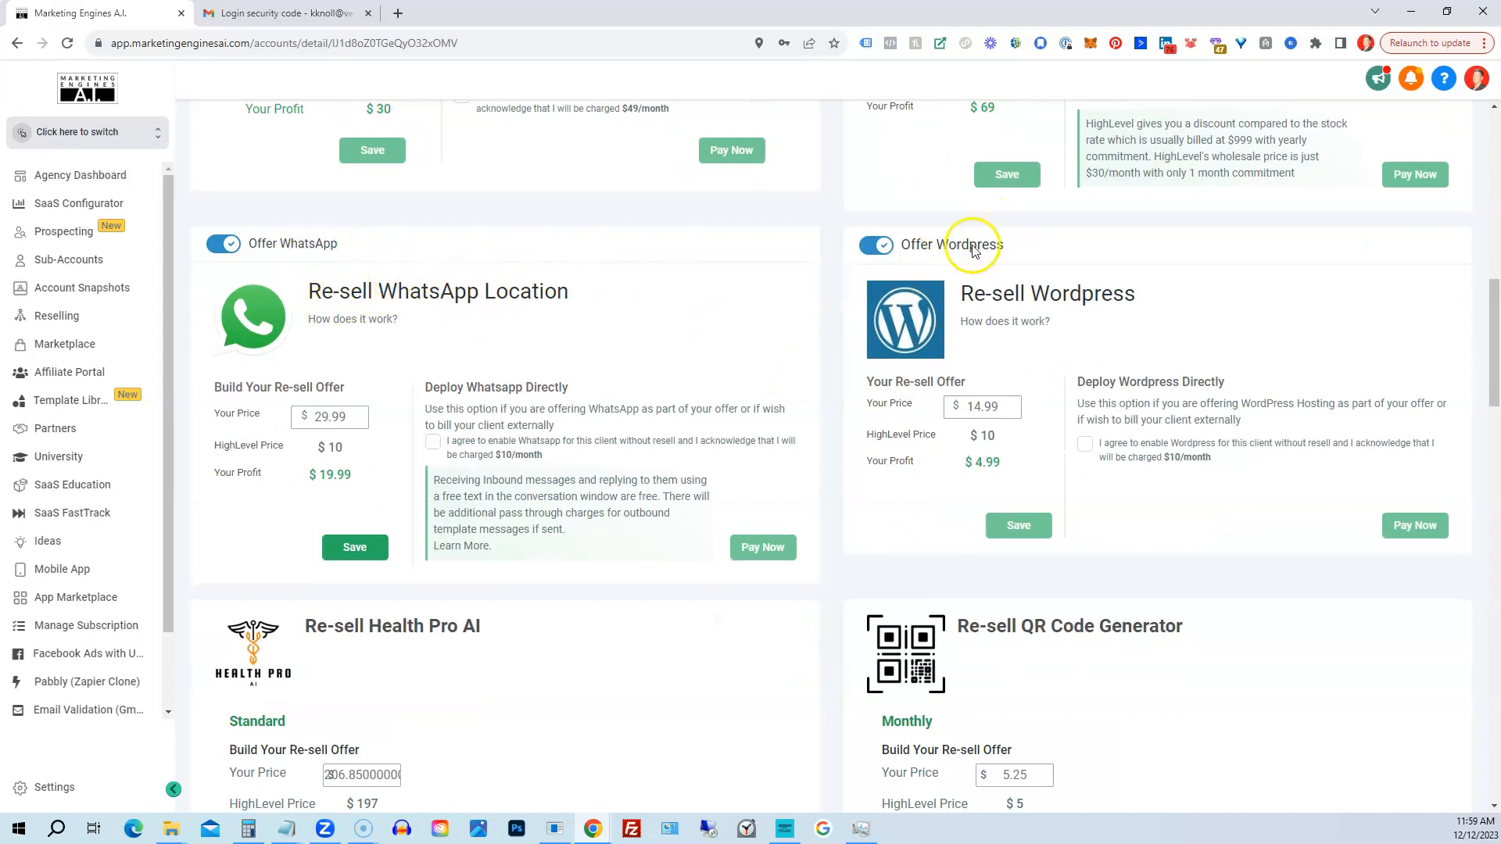
pyautogui.scroll(-5, 704, 329)
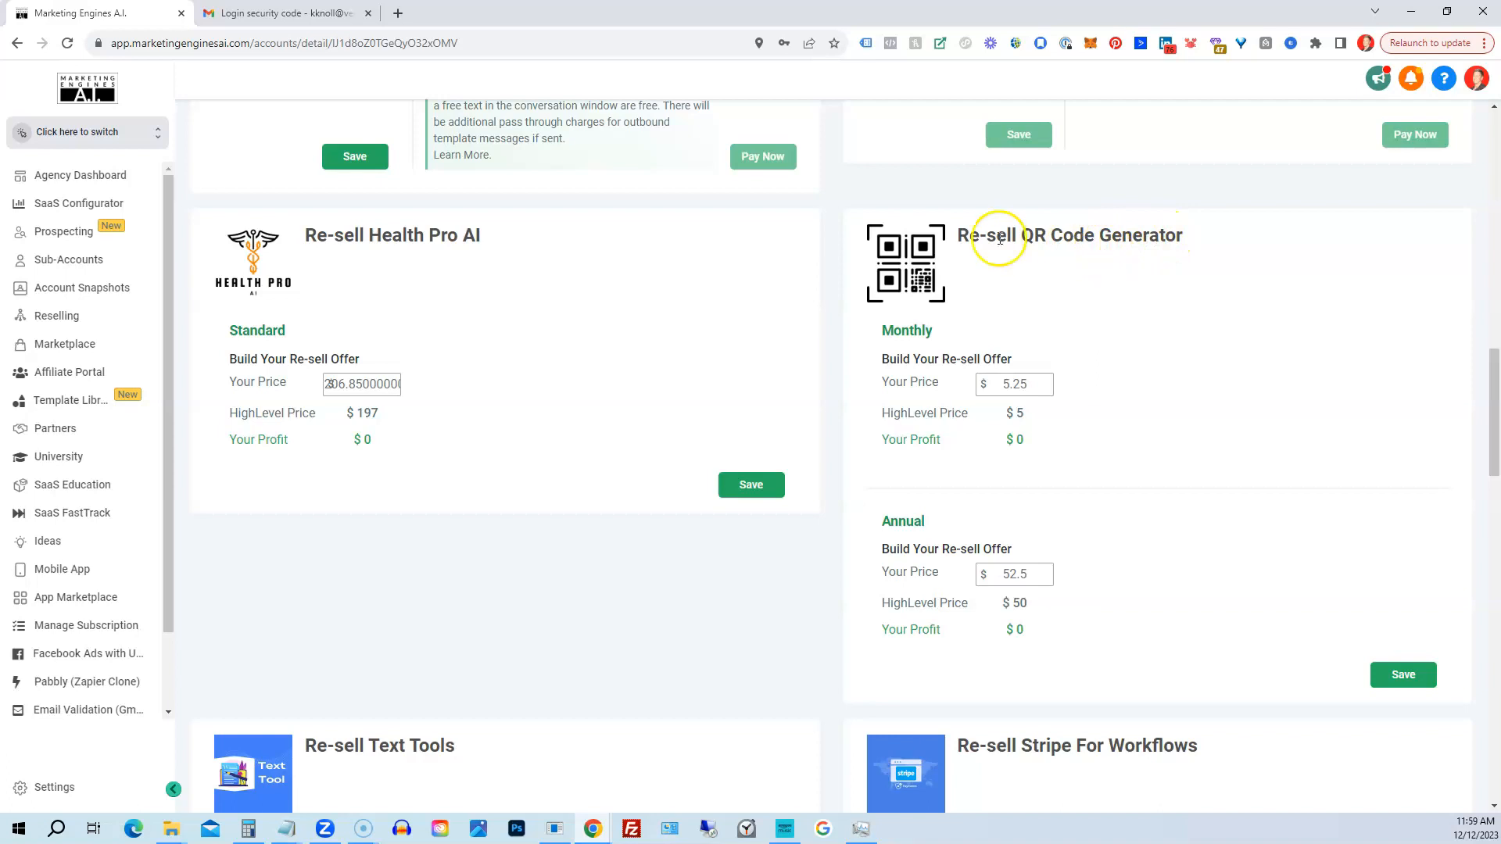
pyautogui.scroll(-6, 734, 291)
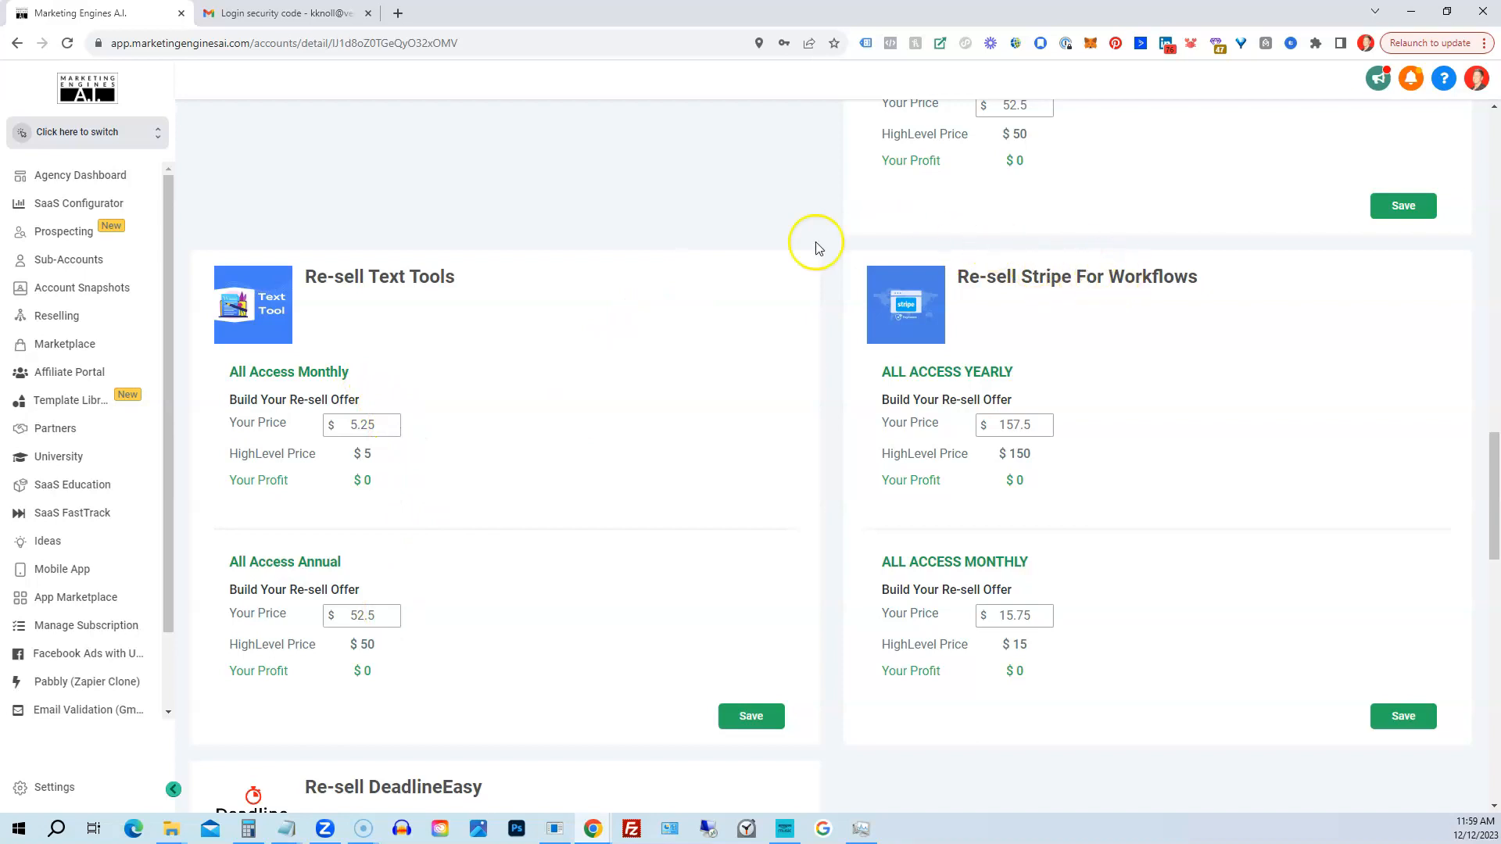
pyautogui.scroll(-2, 814, 242)
pyautogui.scroll(-5, 706, 260)
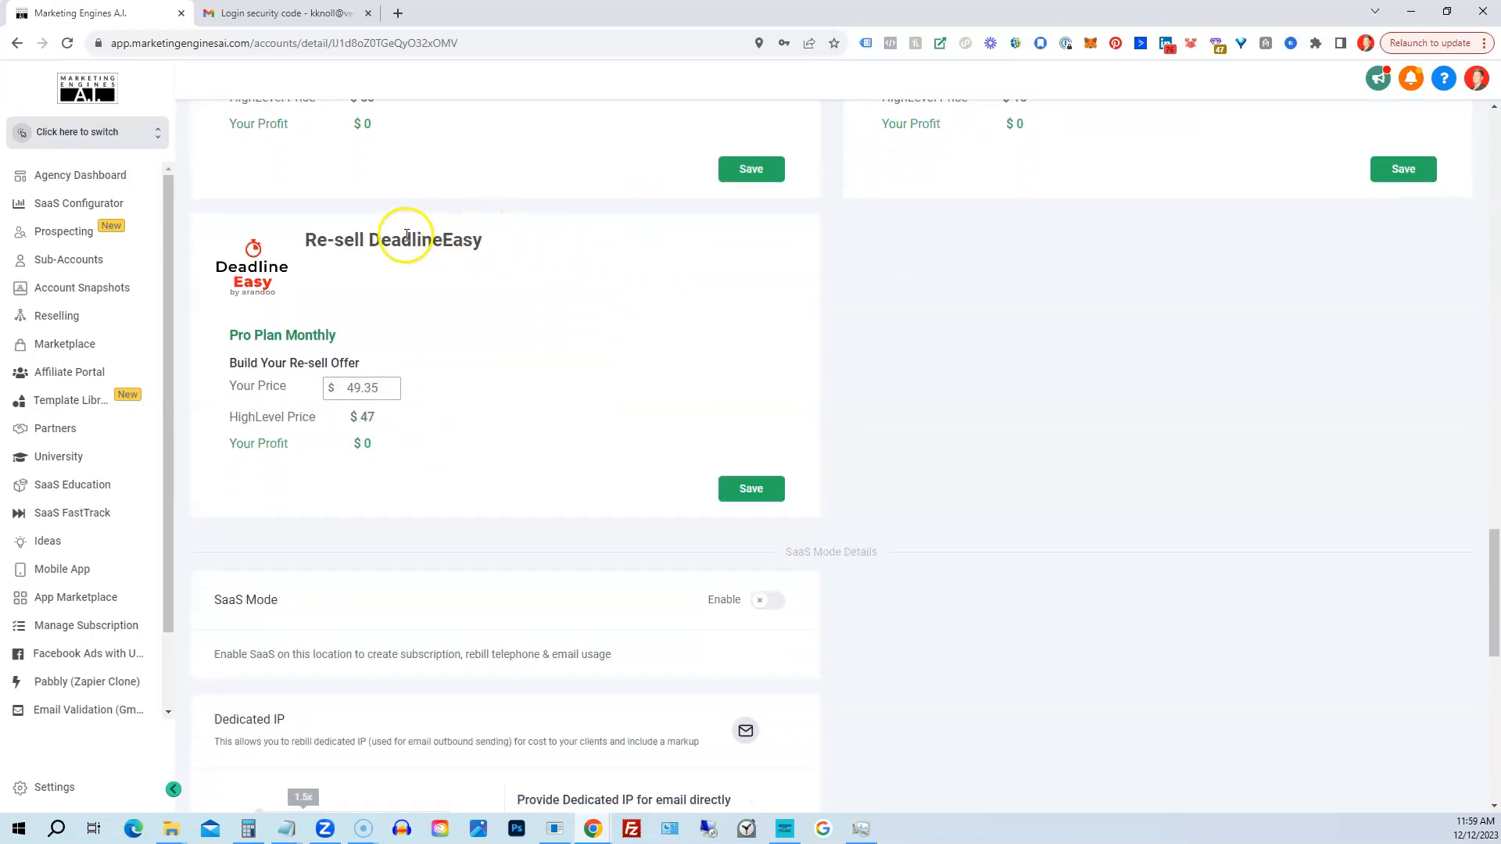
pyautogui.scroll(3, 653, 260)
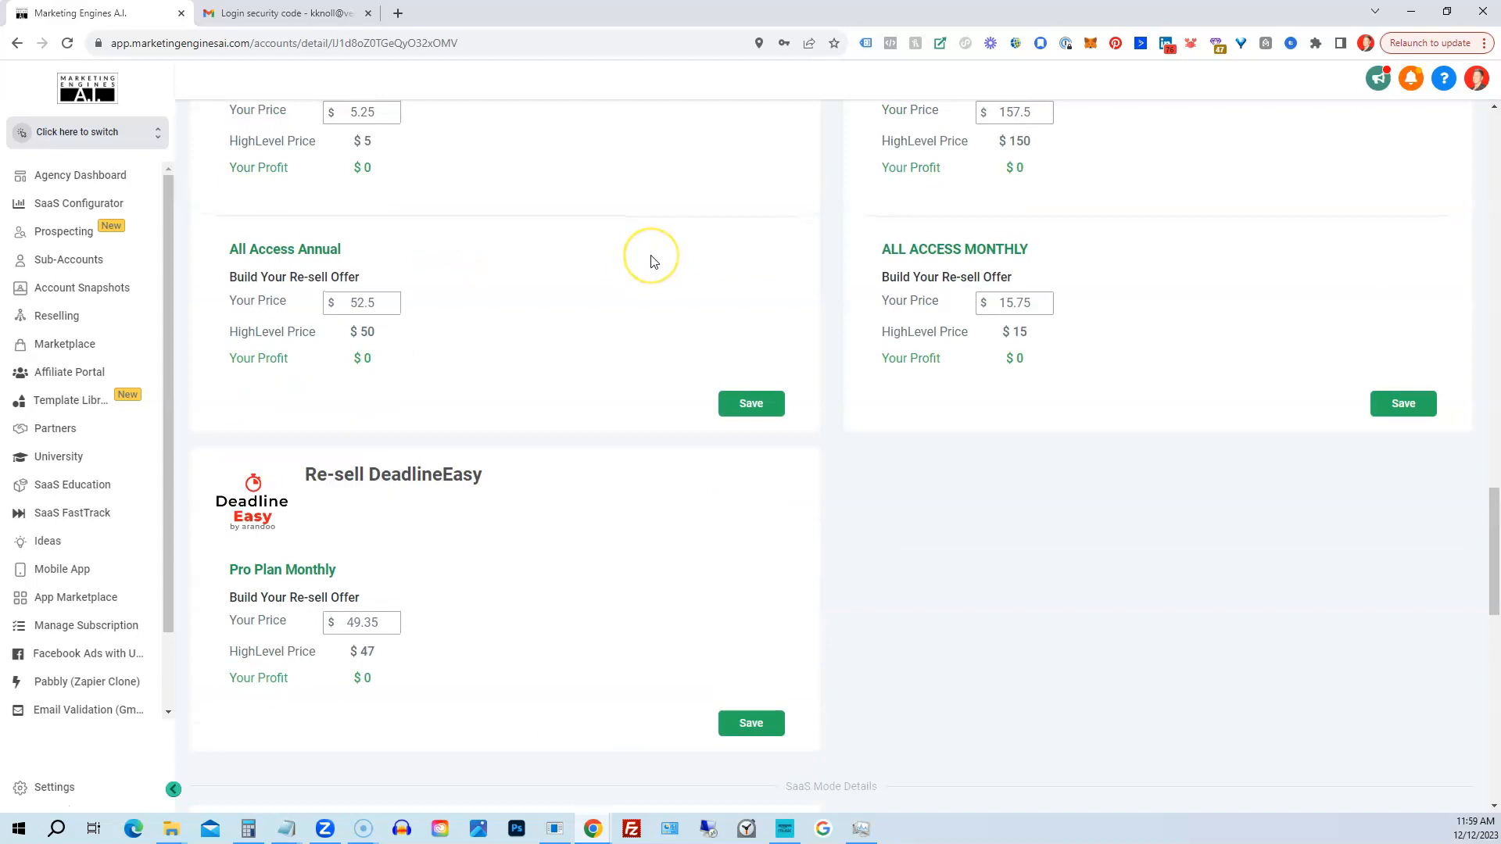
pyautogui.scroll(-3, 652, 260)
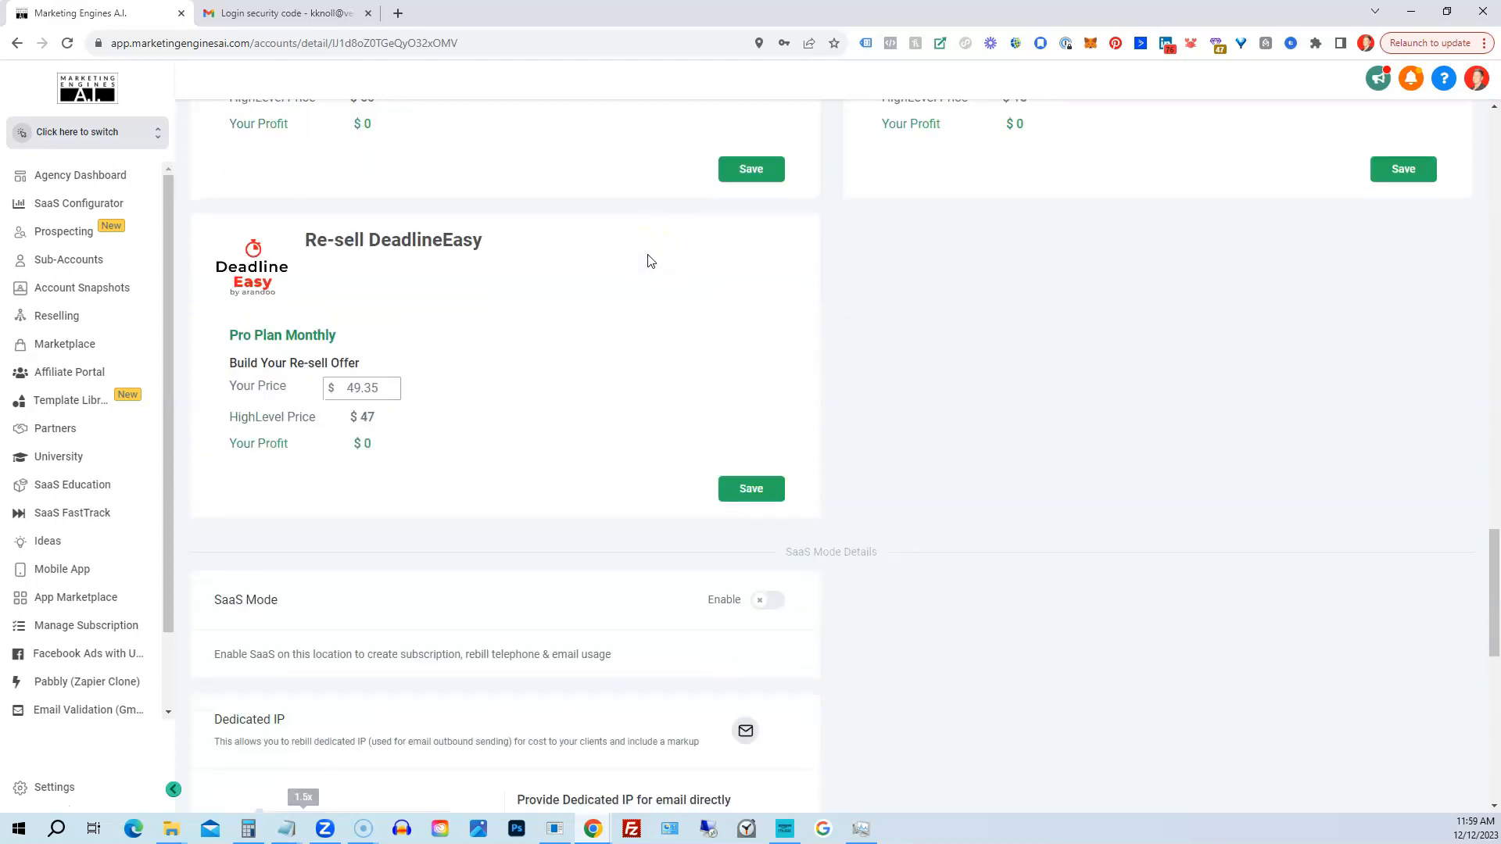
# - Examine the SaaS Mode, Dedicated IP, SMS and email limit, and Advanced Email Settings sections of the account
pyautogui.scroll(-2, 645, 260)
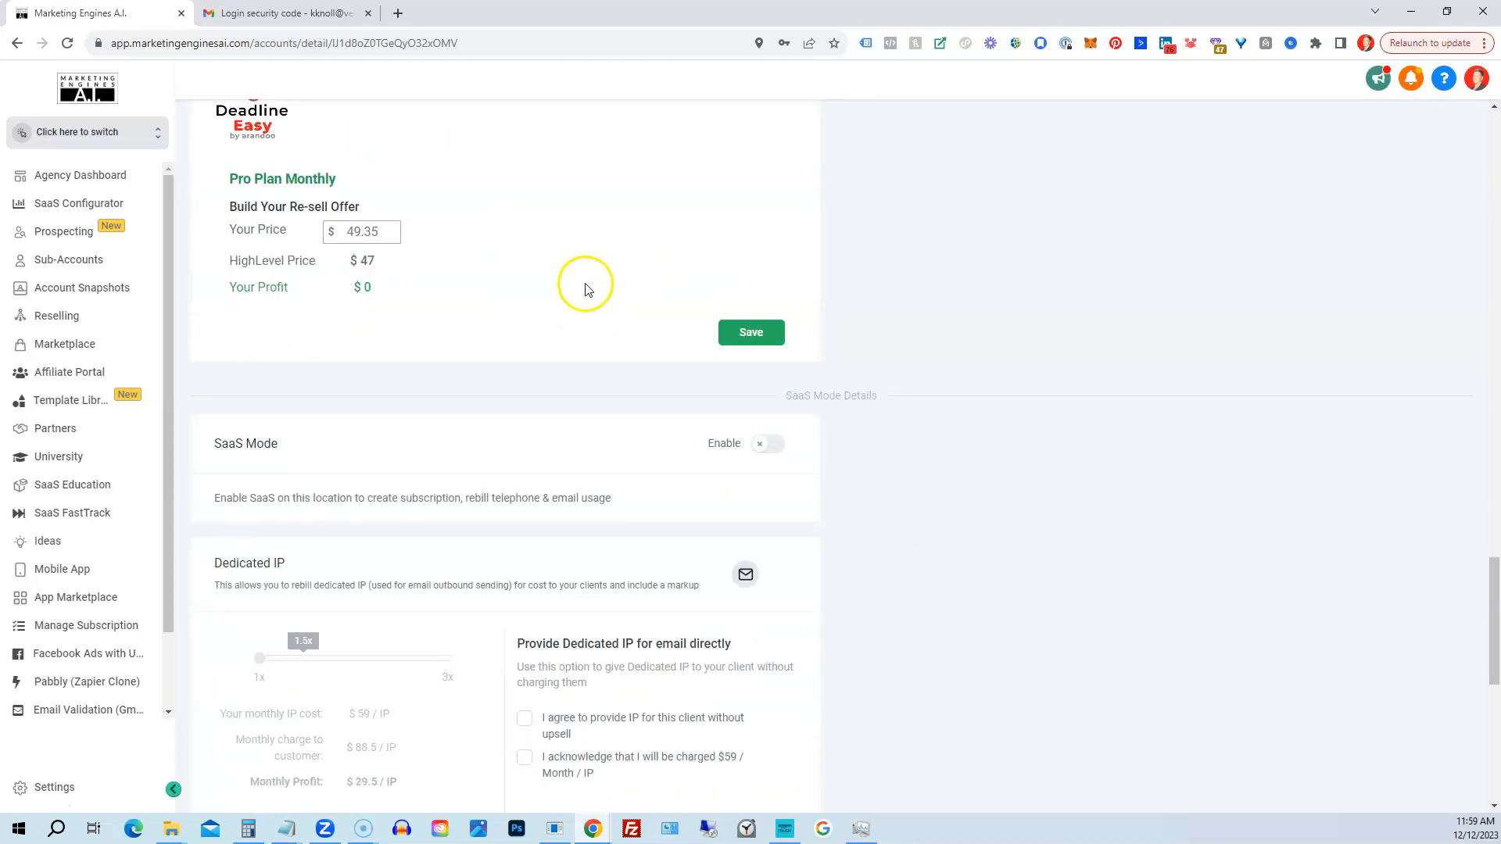
pyautogui.scroll(-3, 586, 288)
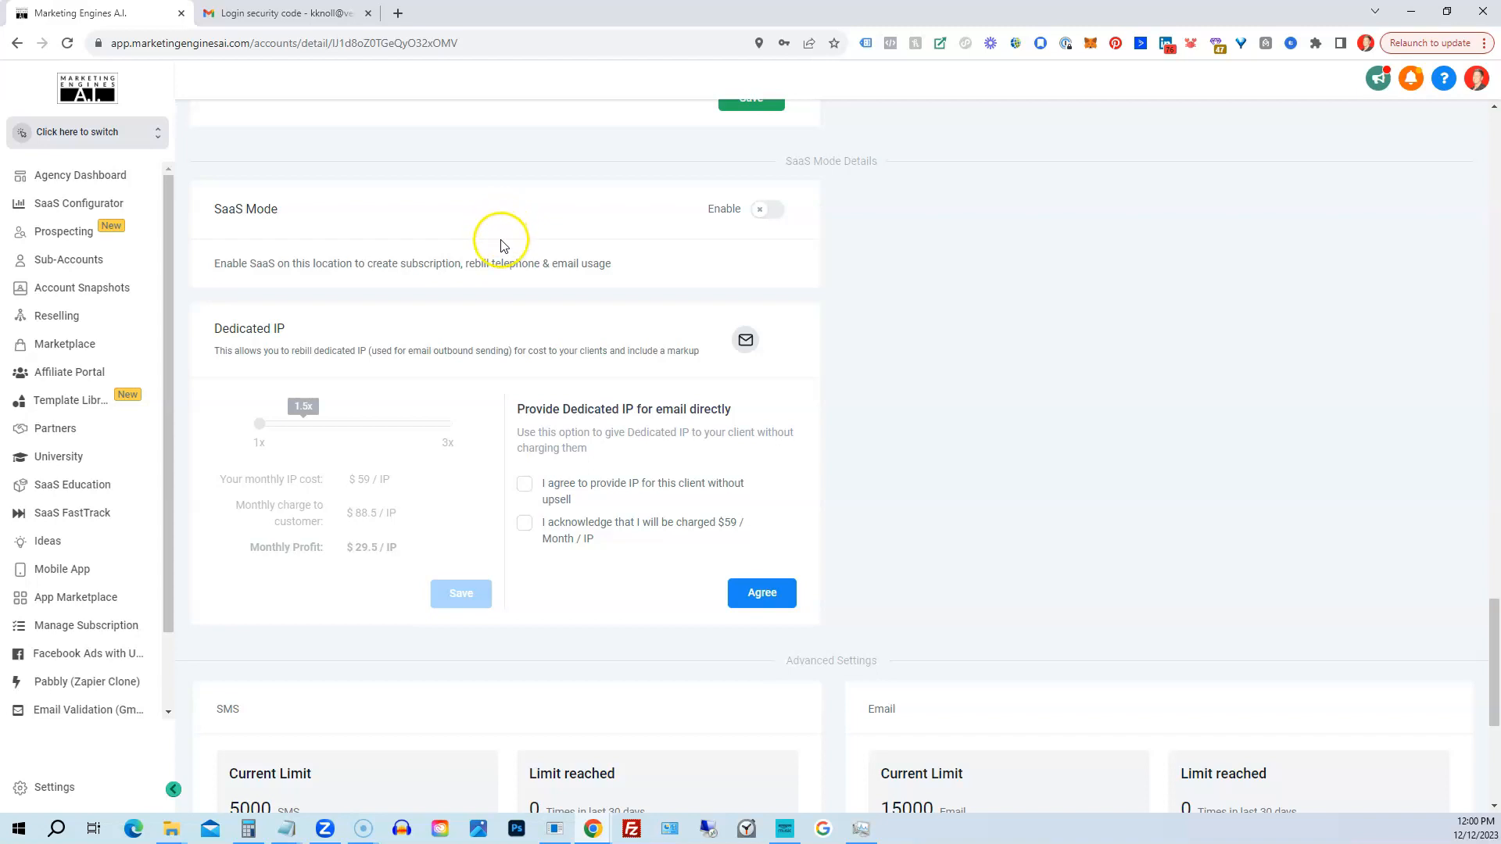
pyautogui.scroll(-2, 492, 239)
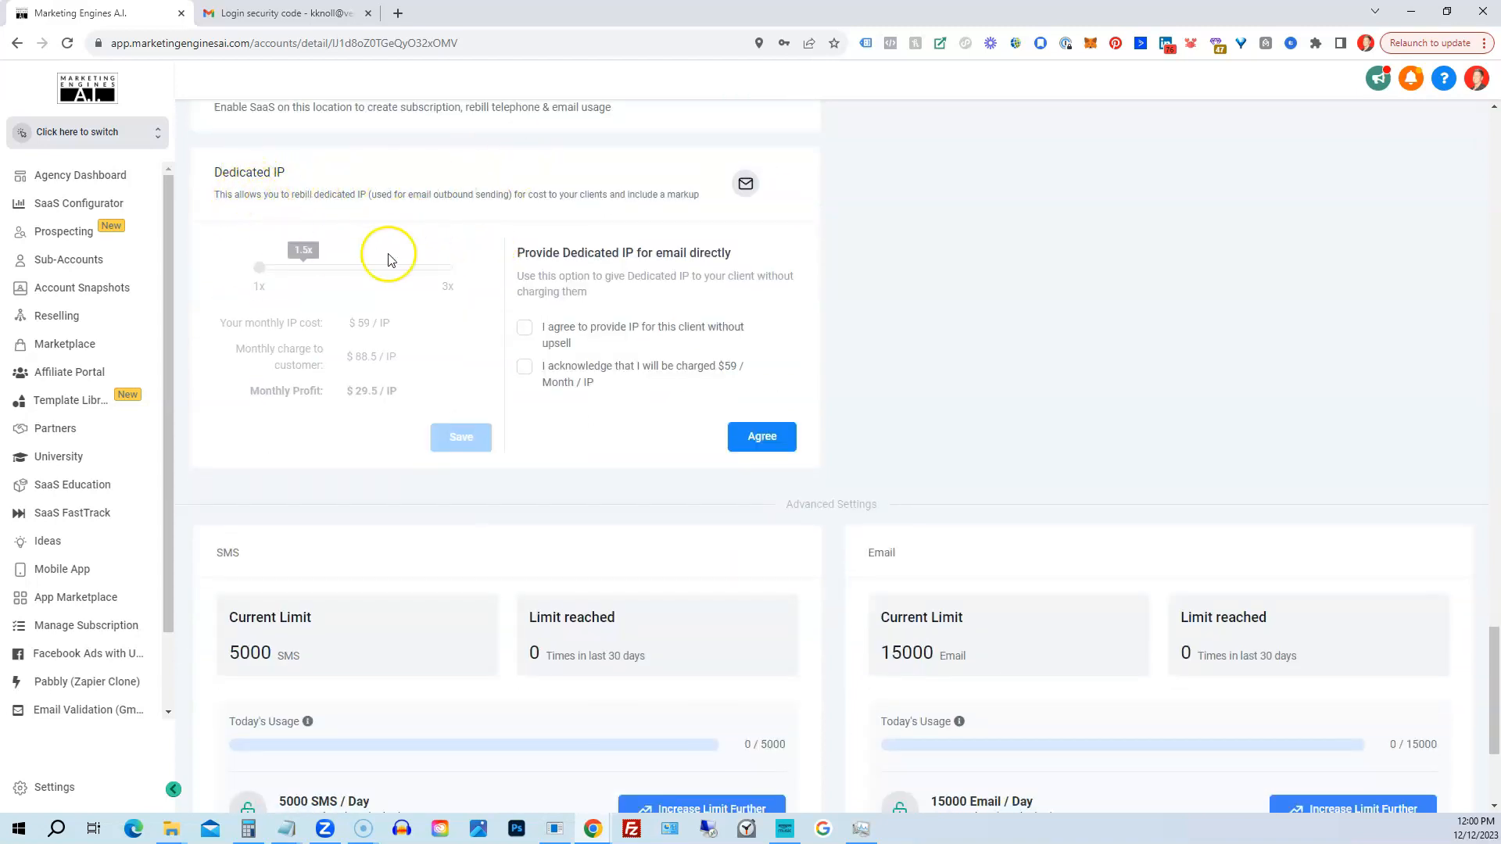
pyautogui.scroll(-3, 477, 223)
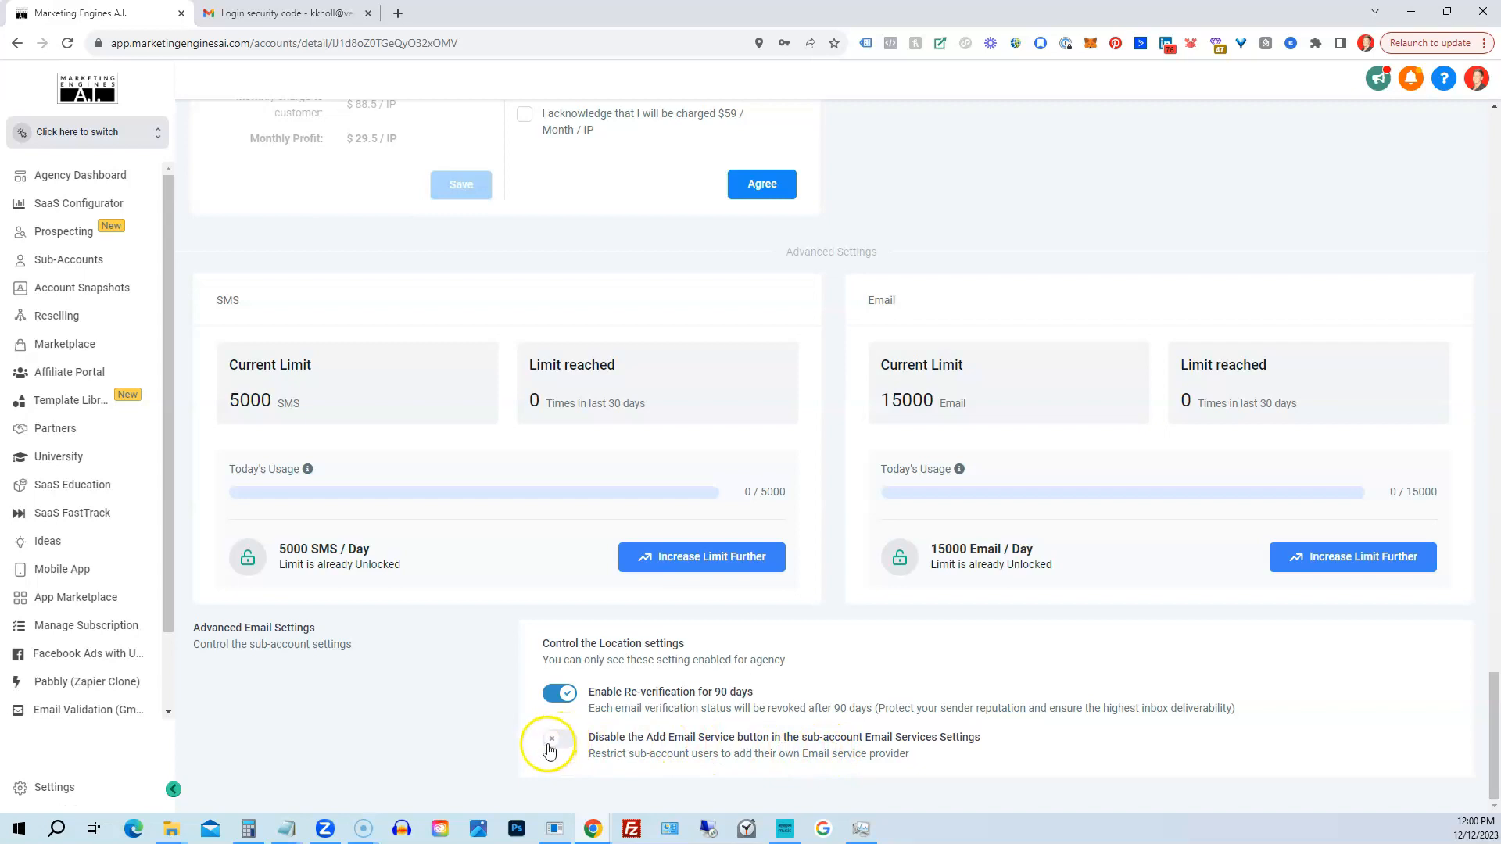
# - Start Load Snapshot for A.I. Appointment Booking Engine 3.0 and browse the imported and own snapshots offered
pyautogui.scroll(10, 784, 545)
pyautogui.scroll(15, 784, 545)
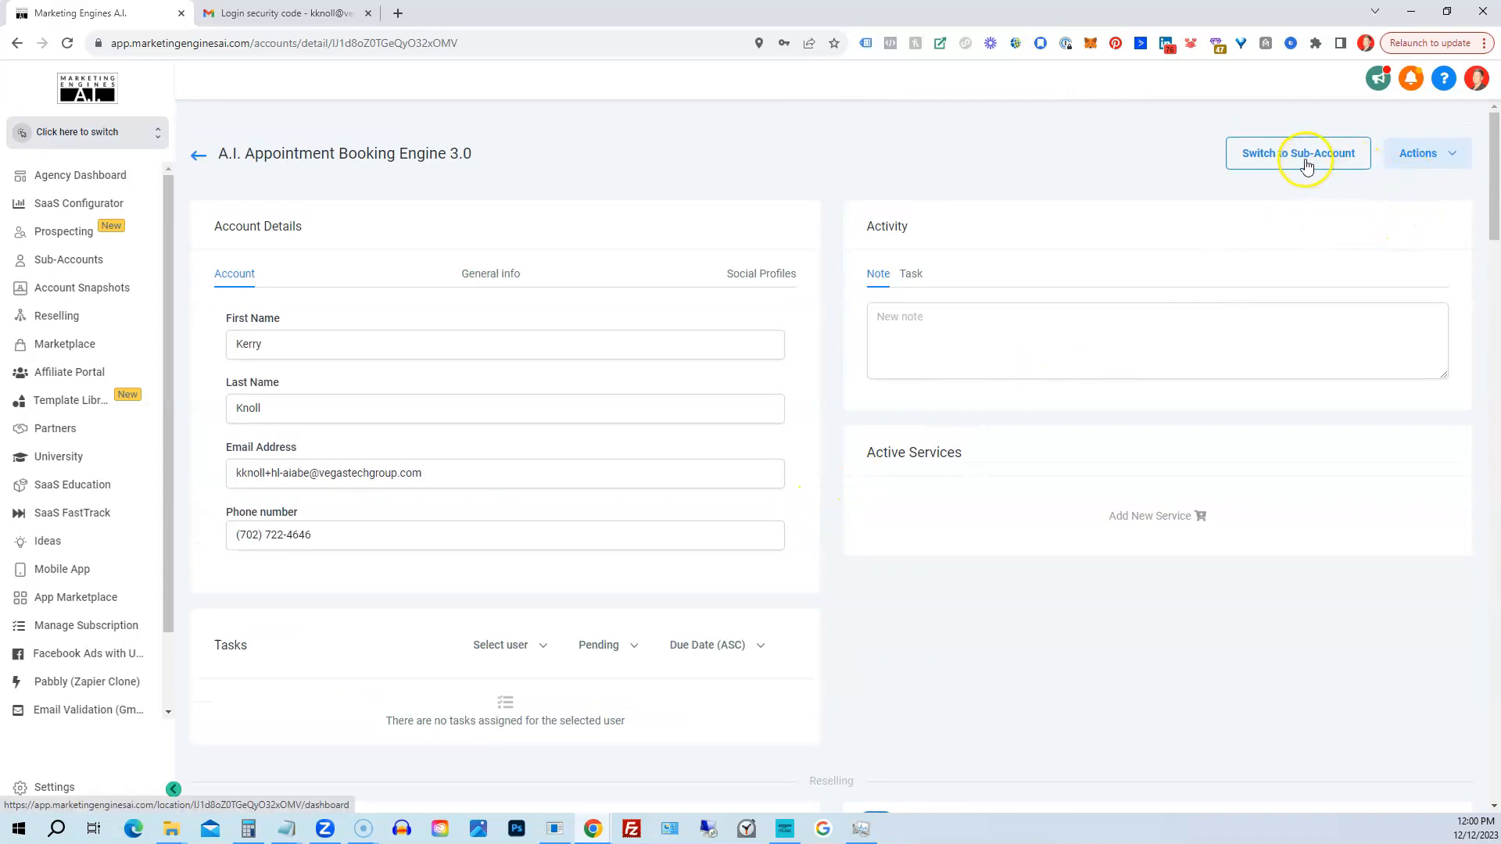
pyautogui.click(1454, 156)
pyautogui.click(1389, 197)
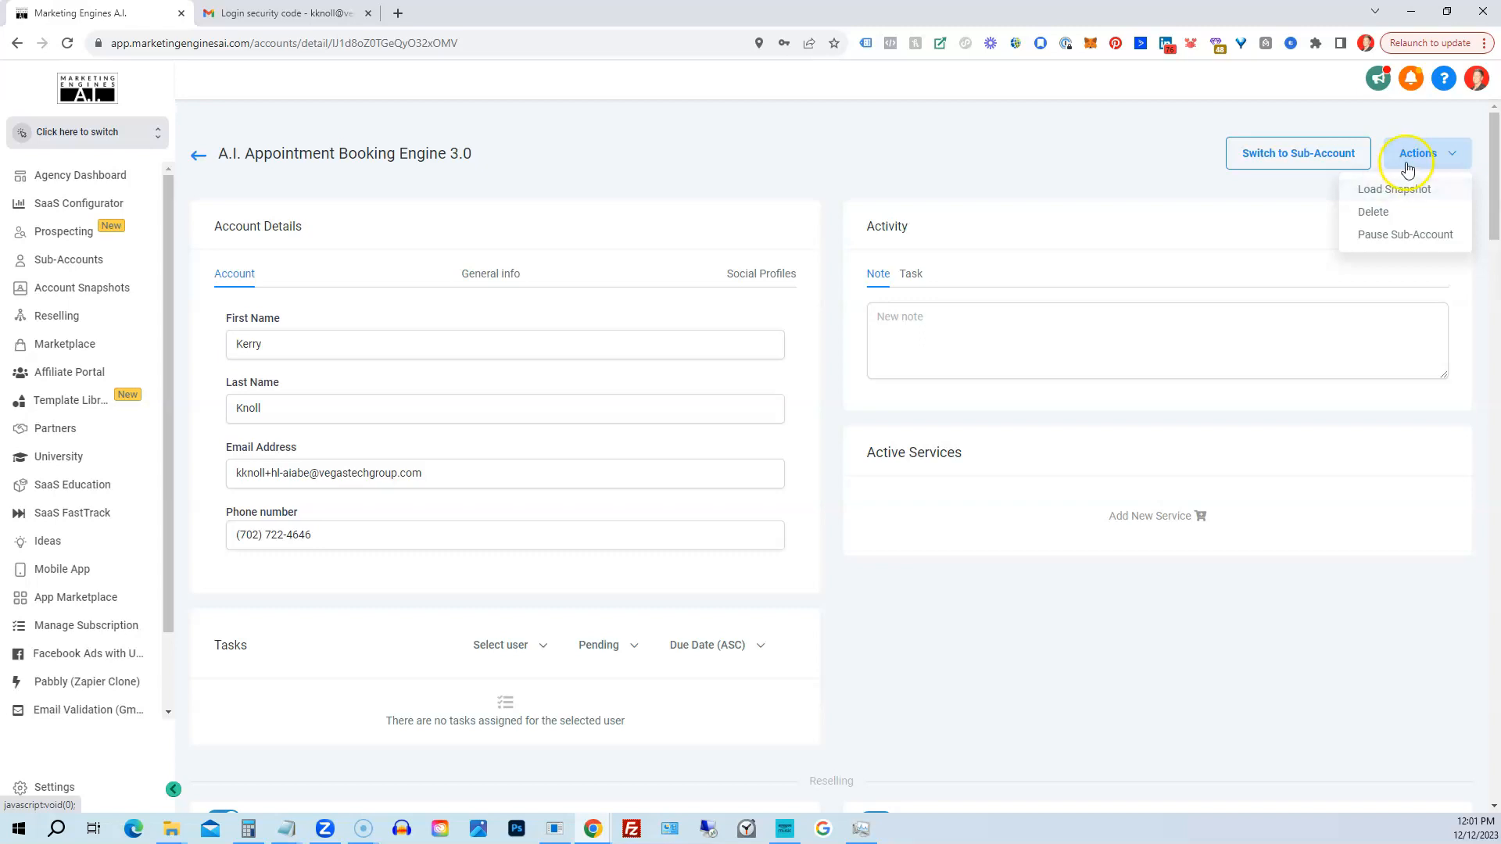
pyautogui.click(1392, 193)
pyautogui.click(1393, 193)
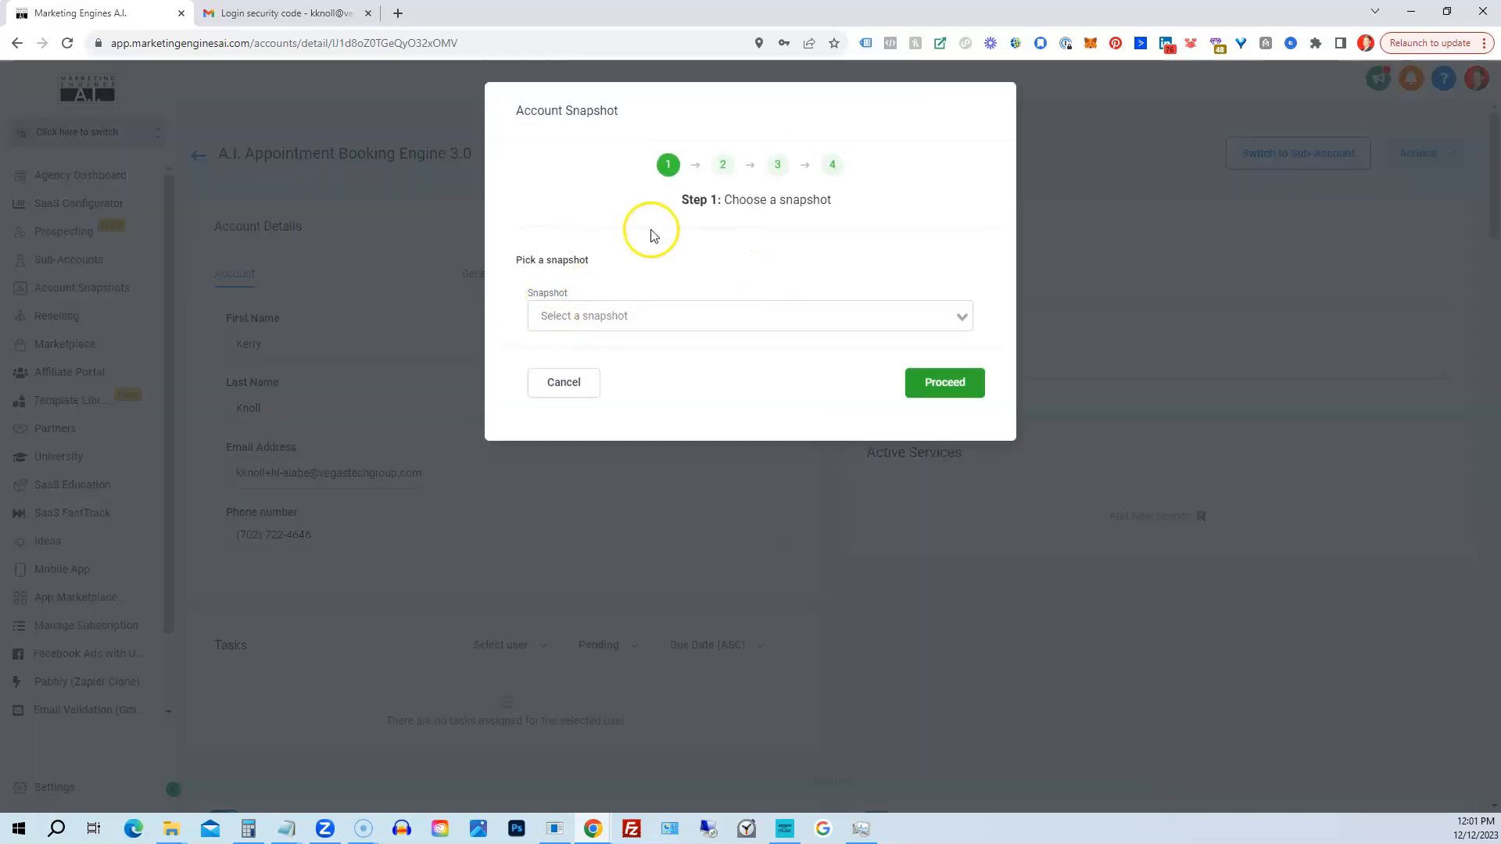
pyautogui.click(669, 315)
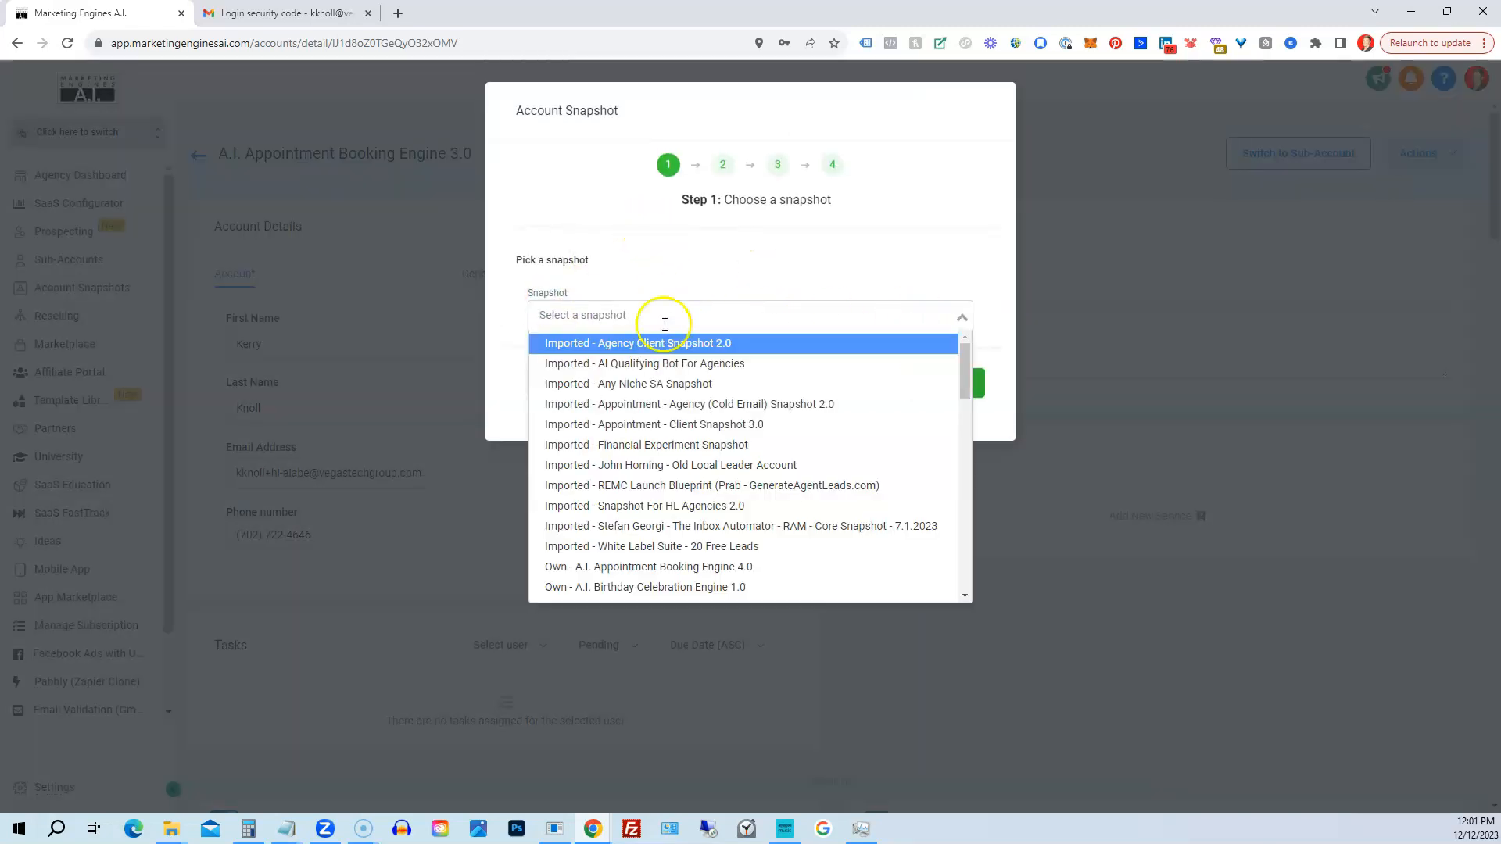
pyautogui.scroll(-12, 623, 445)
pyautogui.scroll(9, 627, 438)
pyautogui.scroll(3, 630, 412)
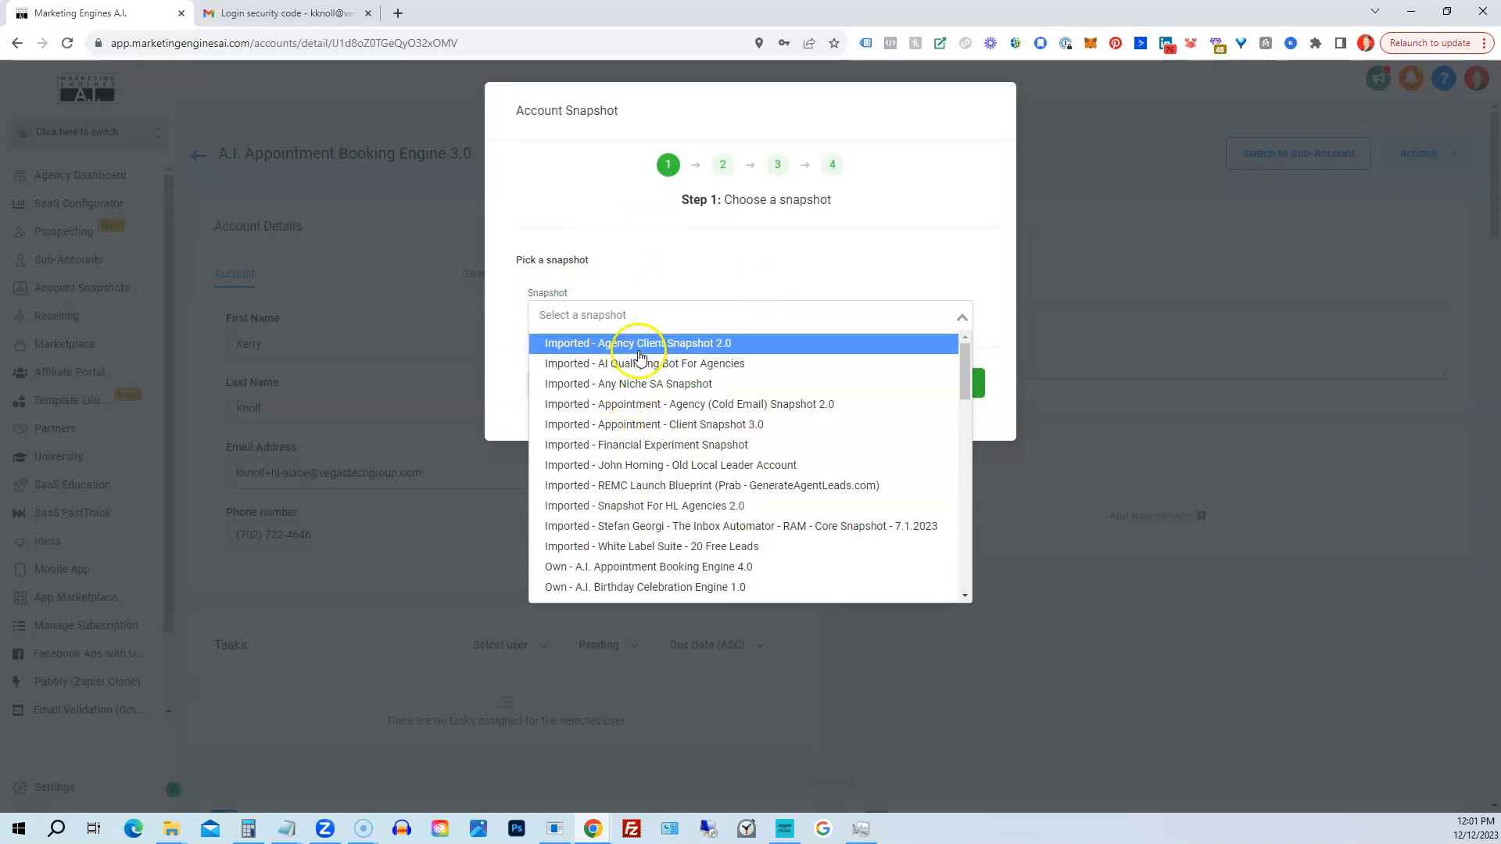
# - Search the snapshot choices for "Mic" and cancel the Account Snapshot dialog without choosing one
pyautogui.click(646, 285)
pyautogui.click(609, 312)
pyautogui.write('Mic')
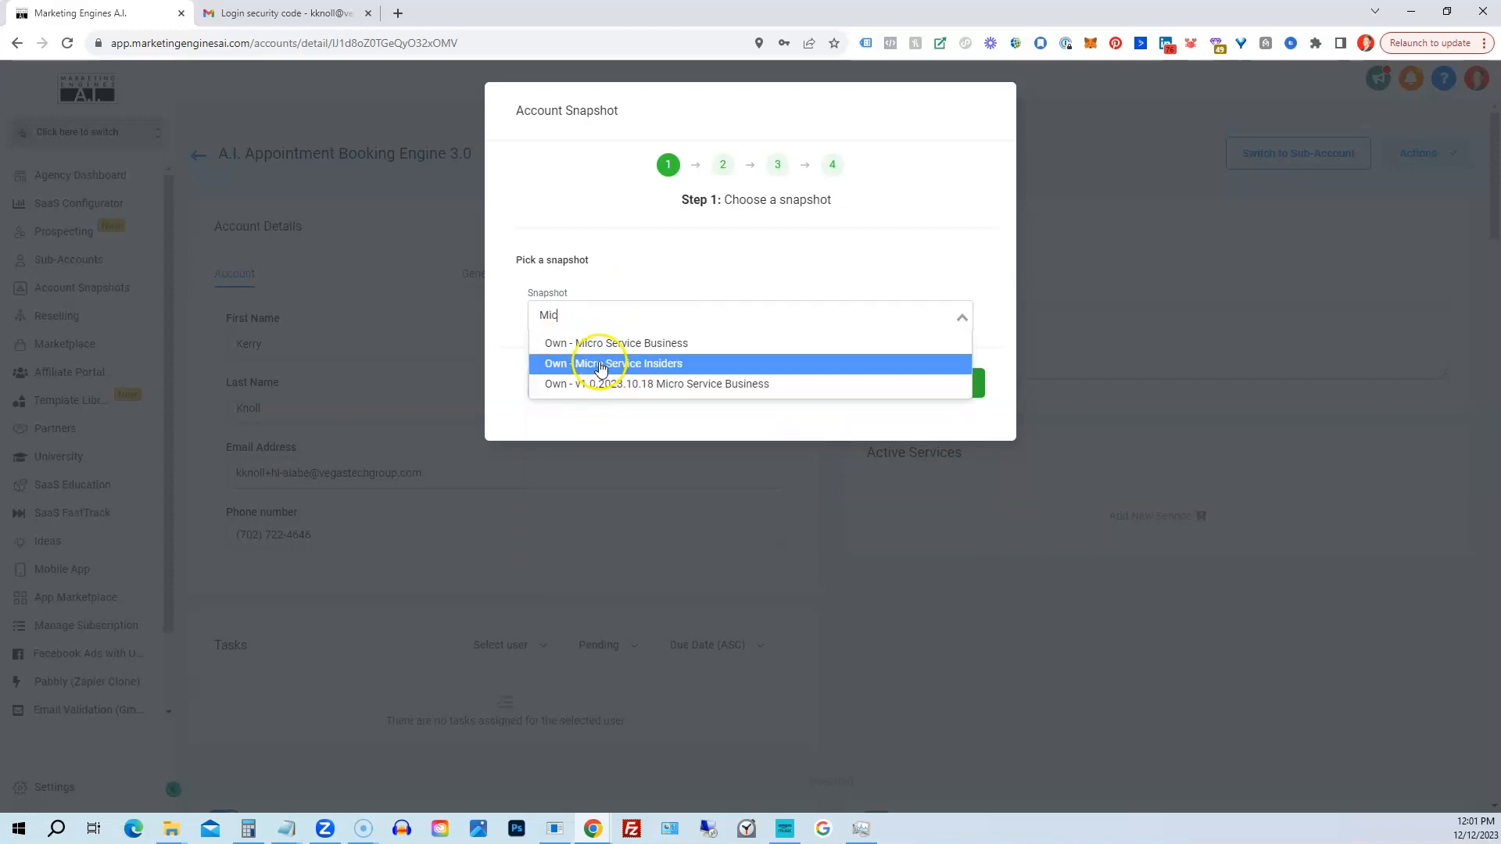
pyautogui.click(851, 256)
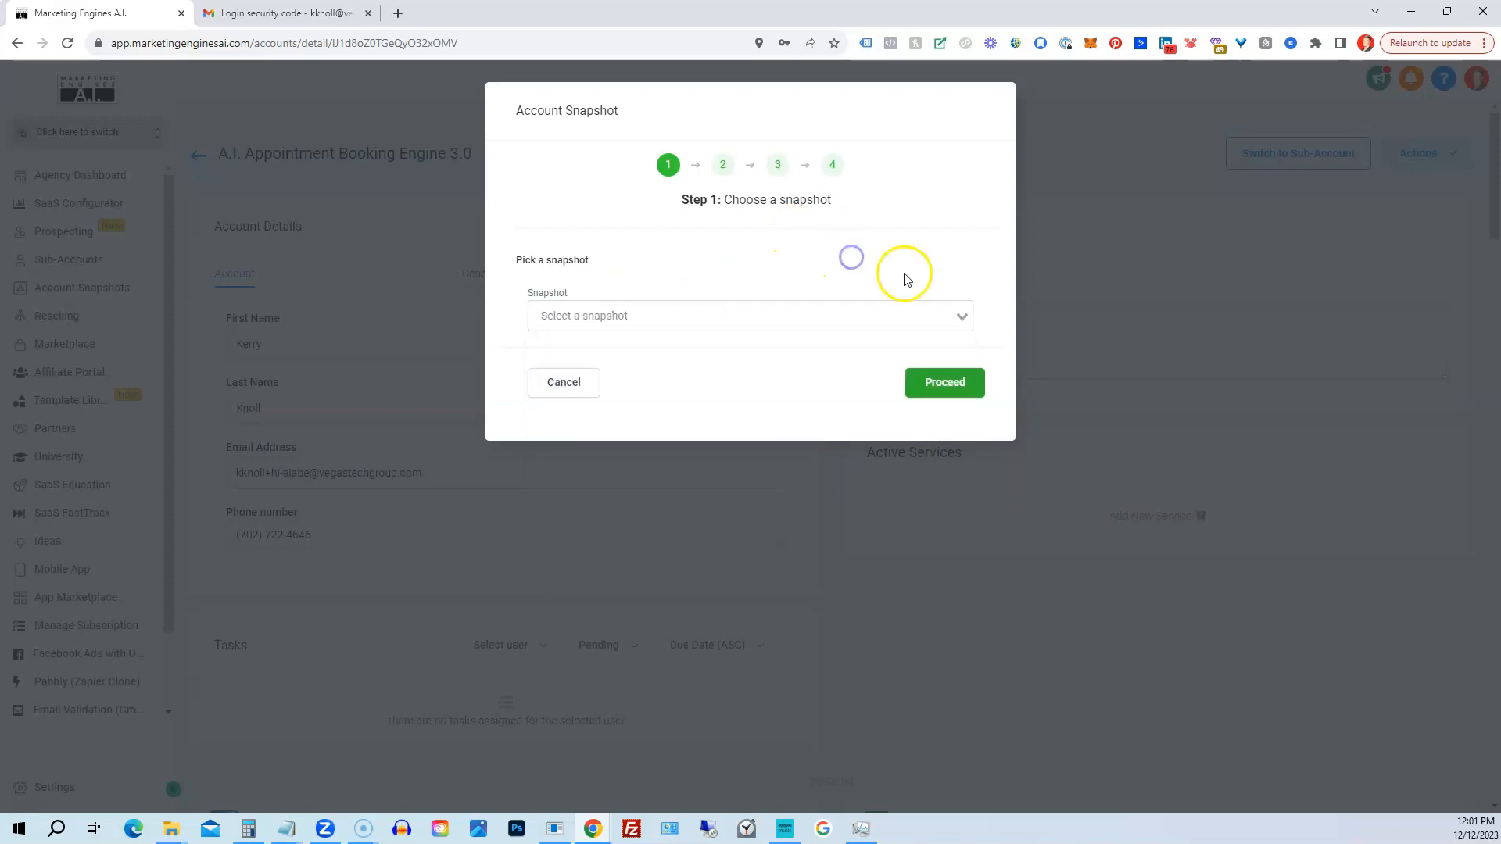
pyautogui.click(748, 244)
pyautogui.click(557, 390)
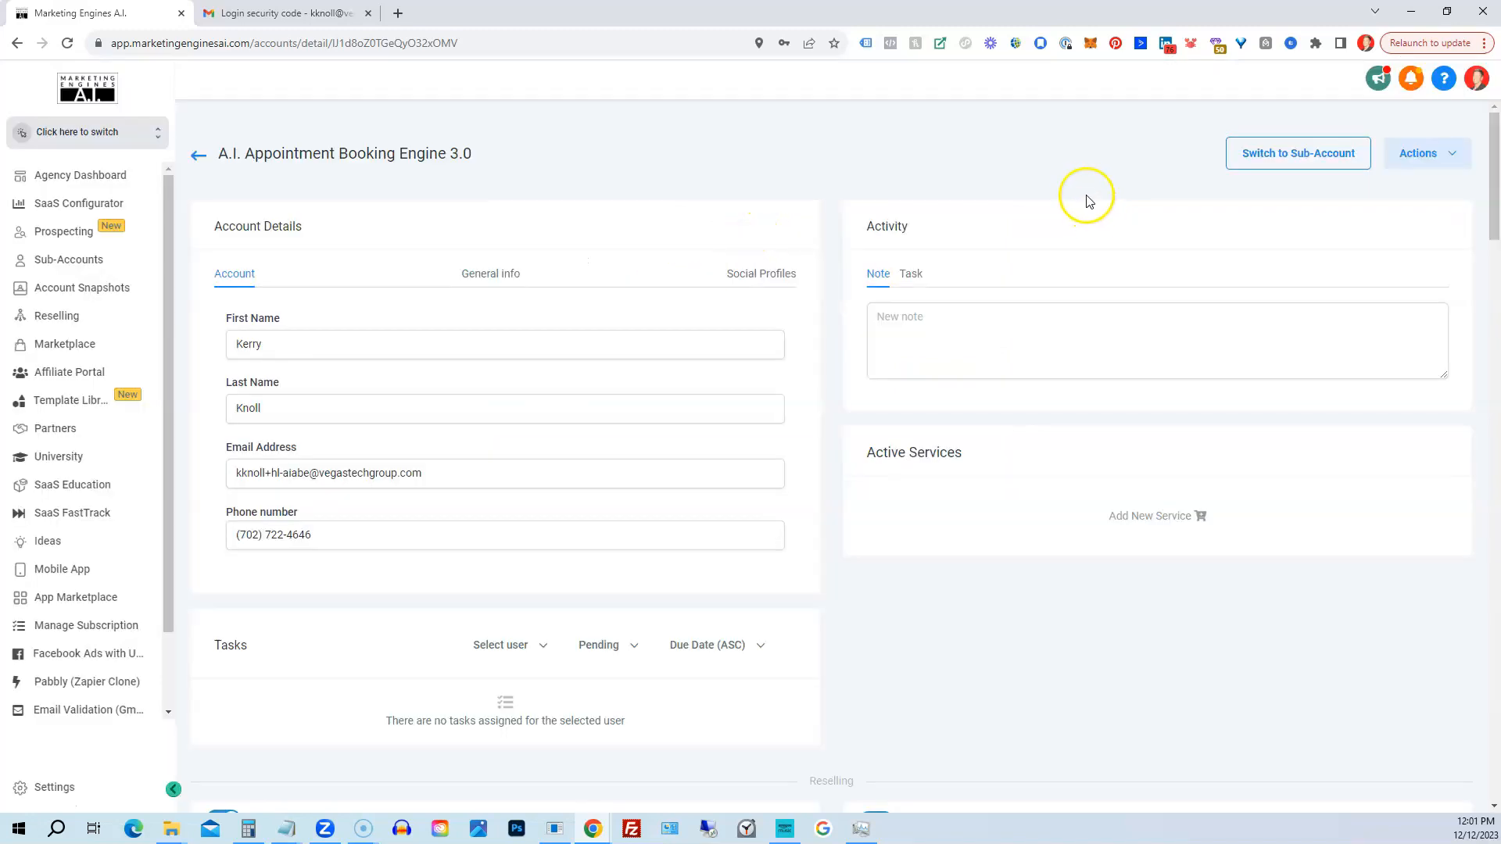